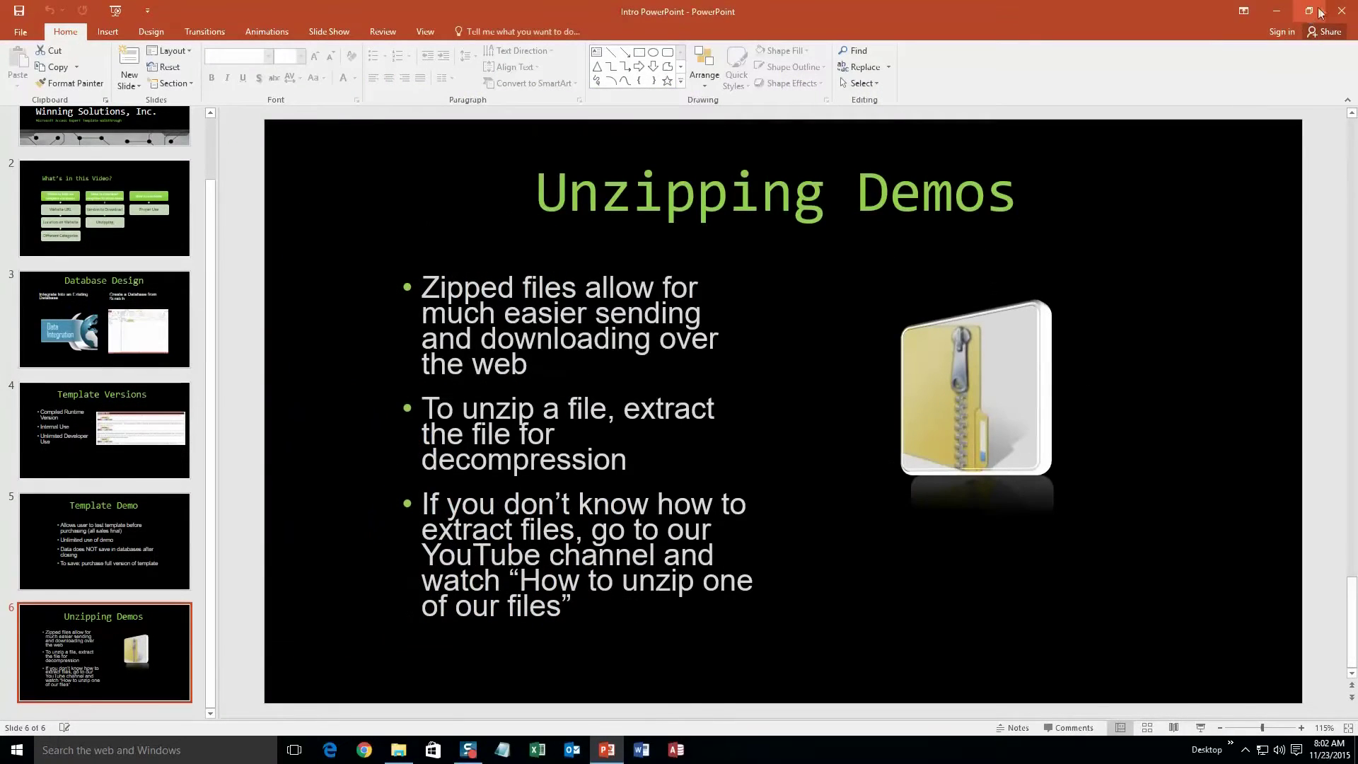
Step: Close the PowerPoint presentation
click(1339, 12)
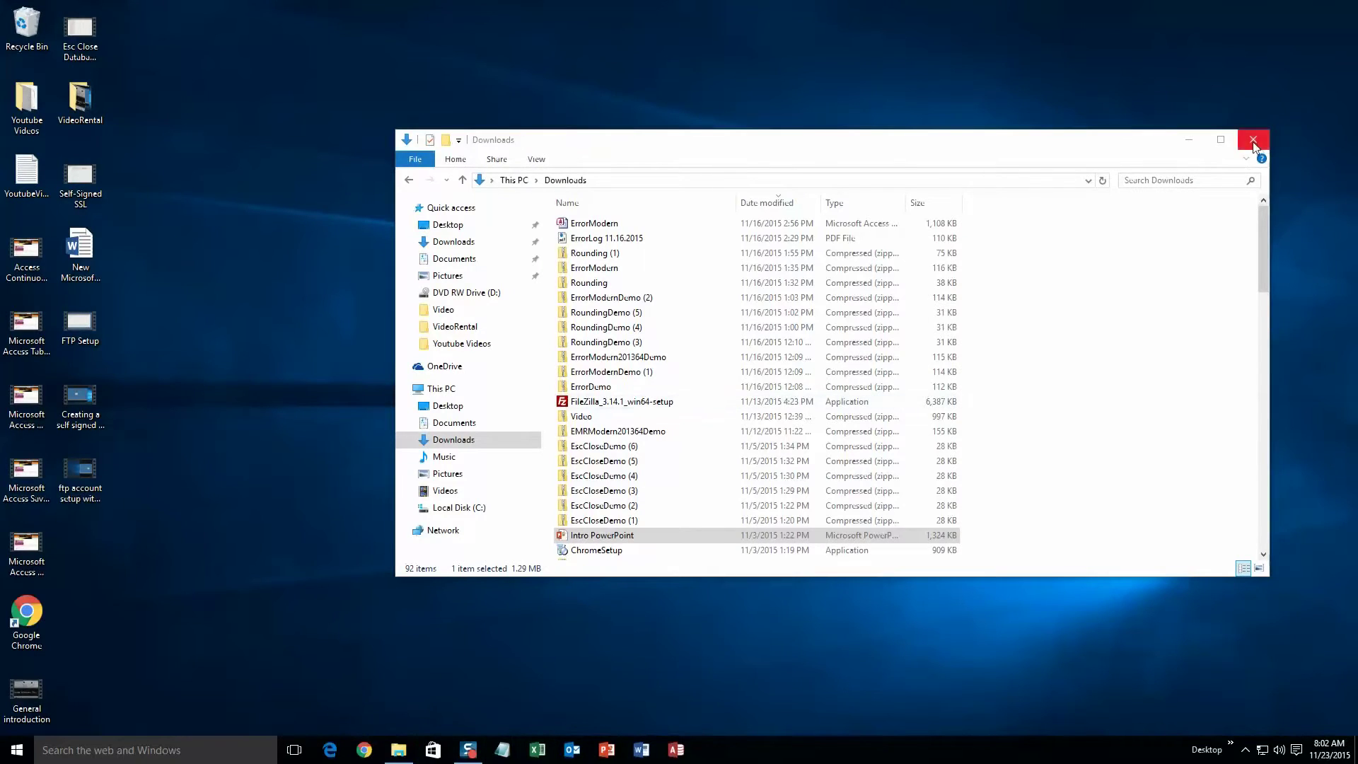
Step: Close the Downloads folder and open the Database Templates list on microsoftaccessexpert.com in Chrome
click(1253, 142)
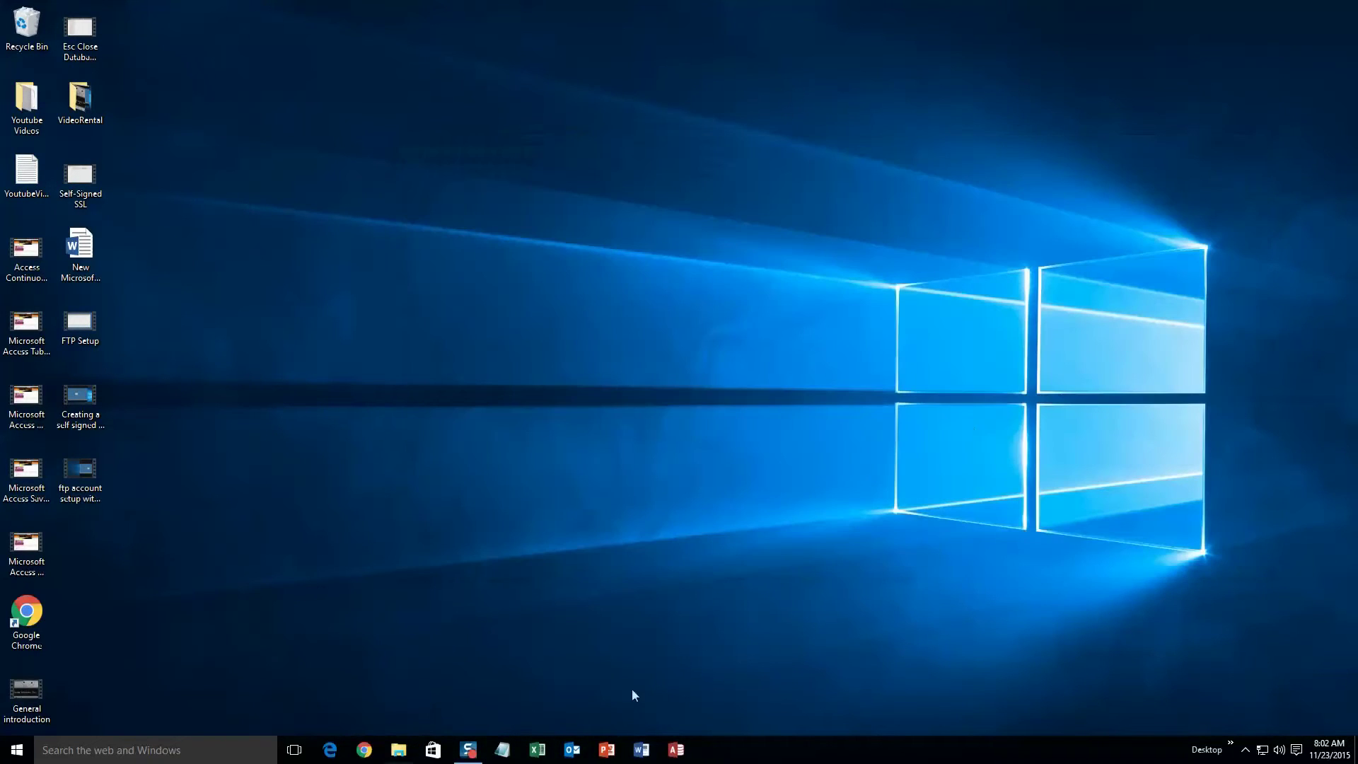
click(363, 748)
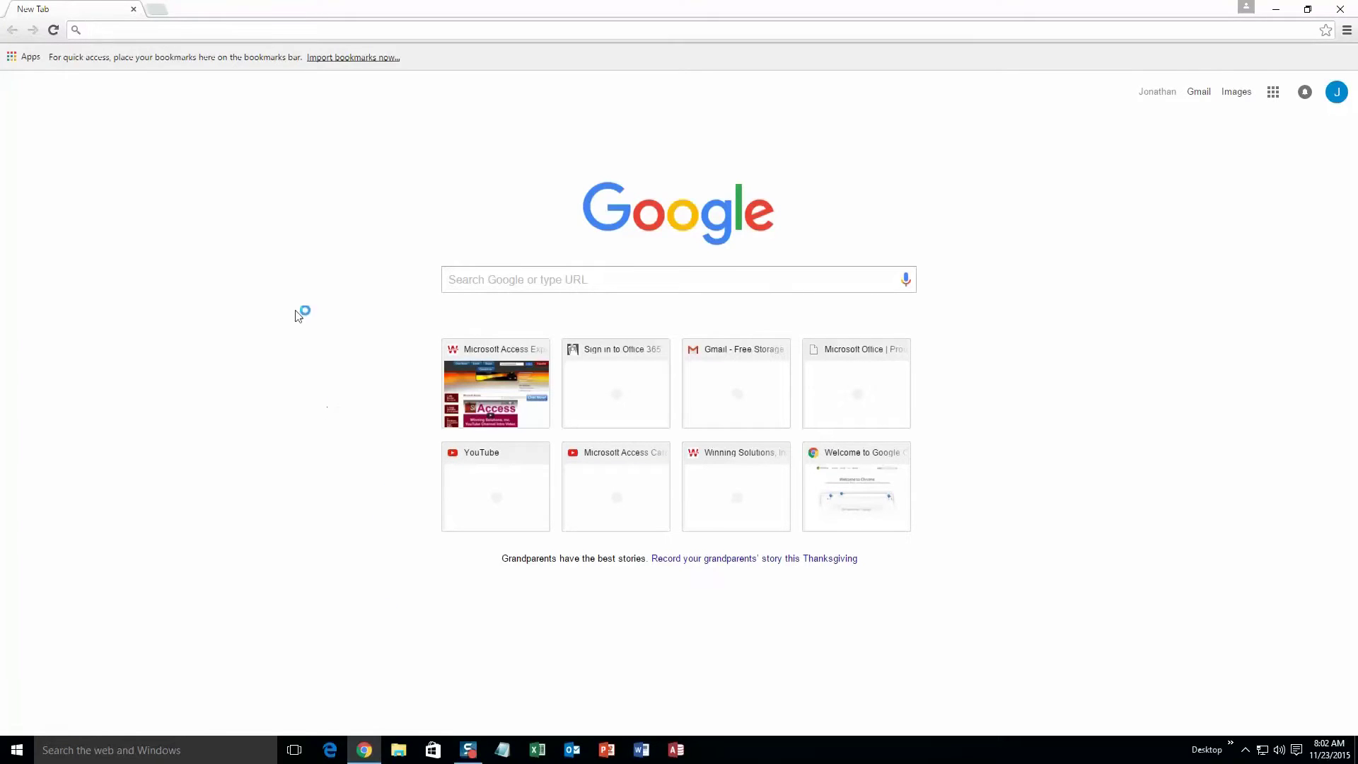
text(microsoftaccessexpert.com)
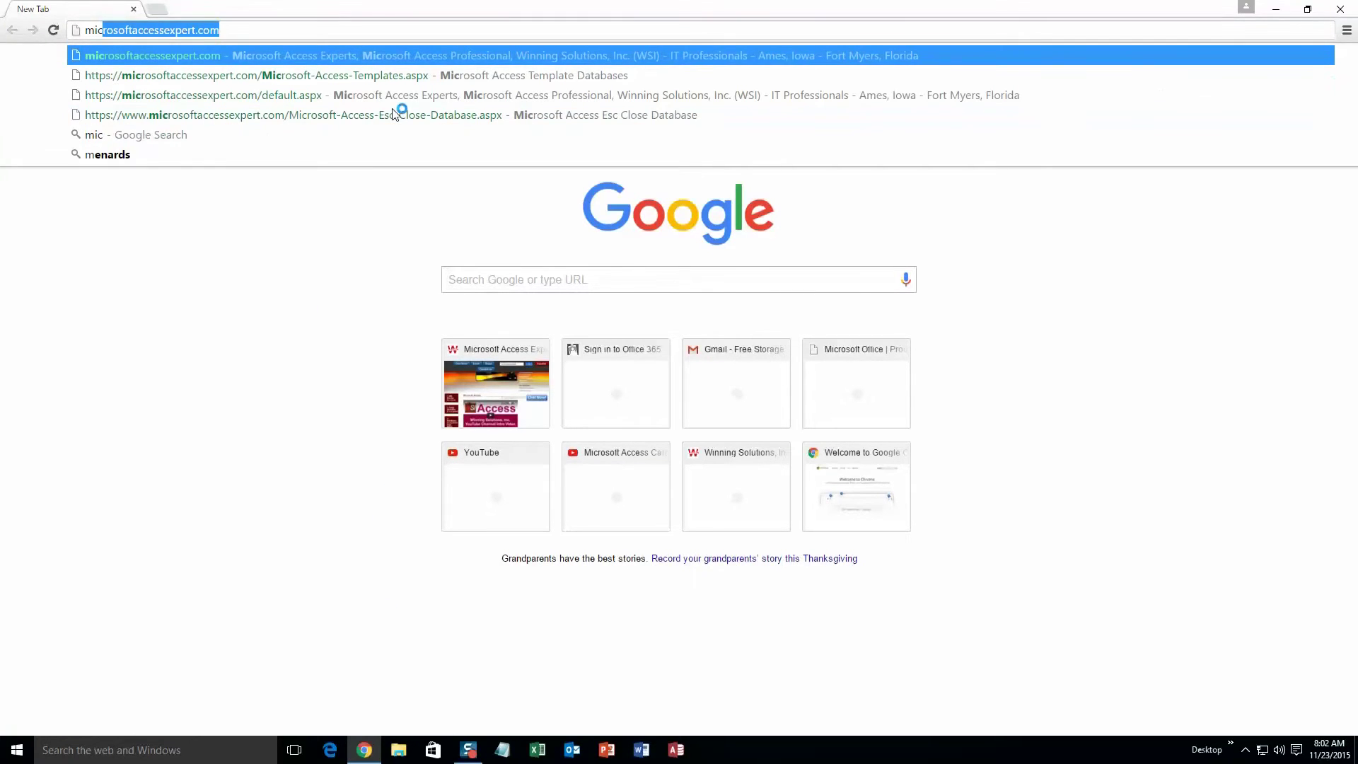
key(End)
key(Return)
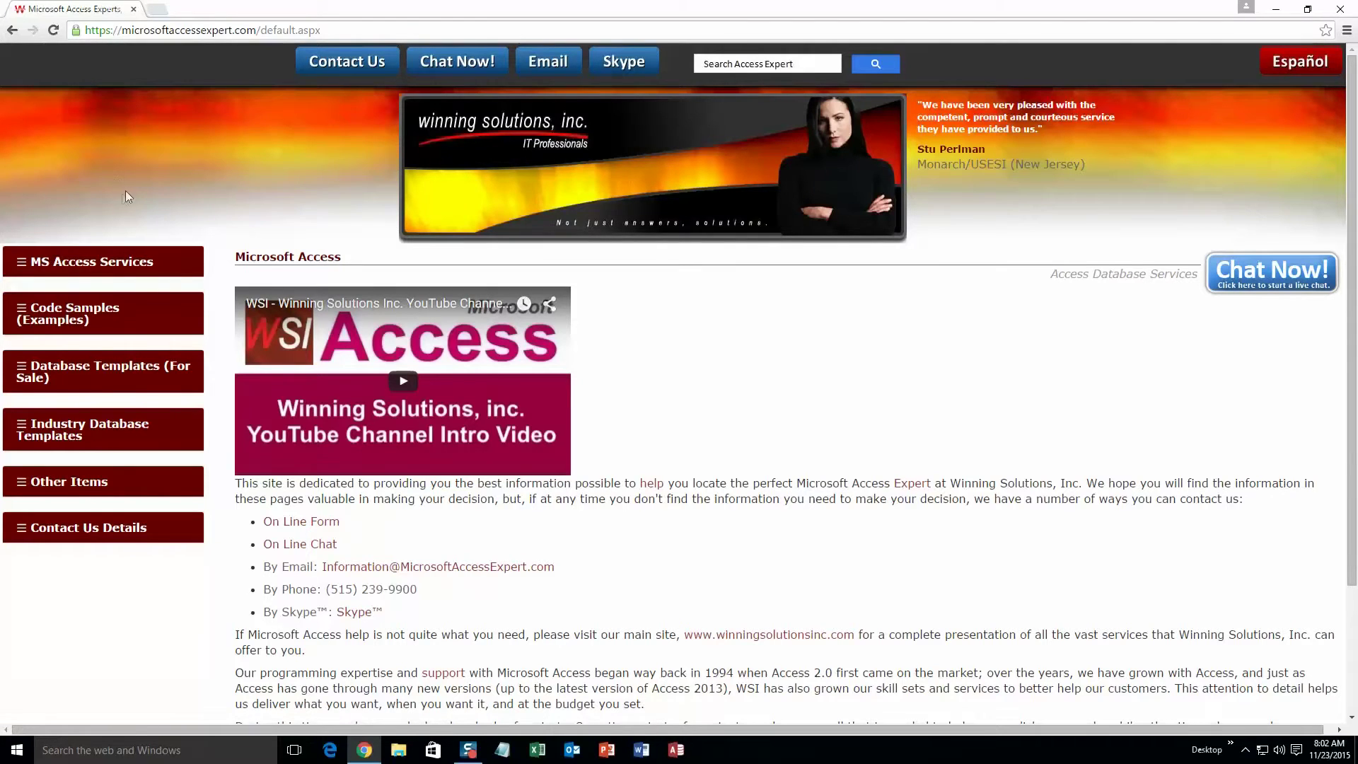
click(77, 371)
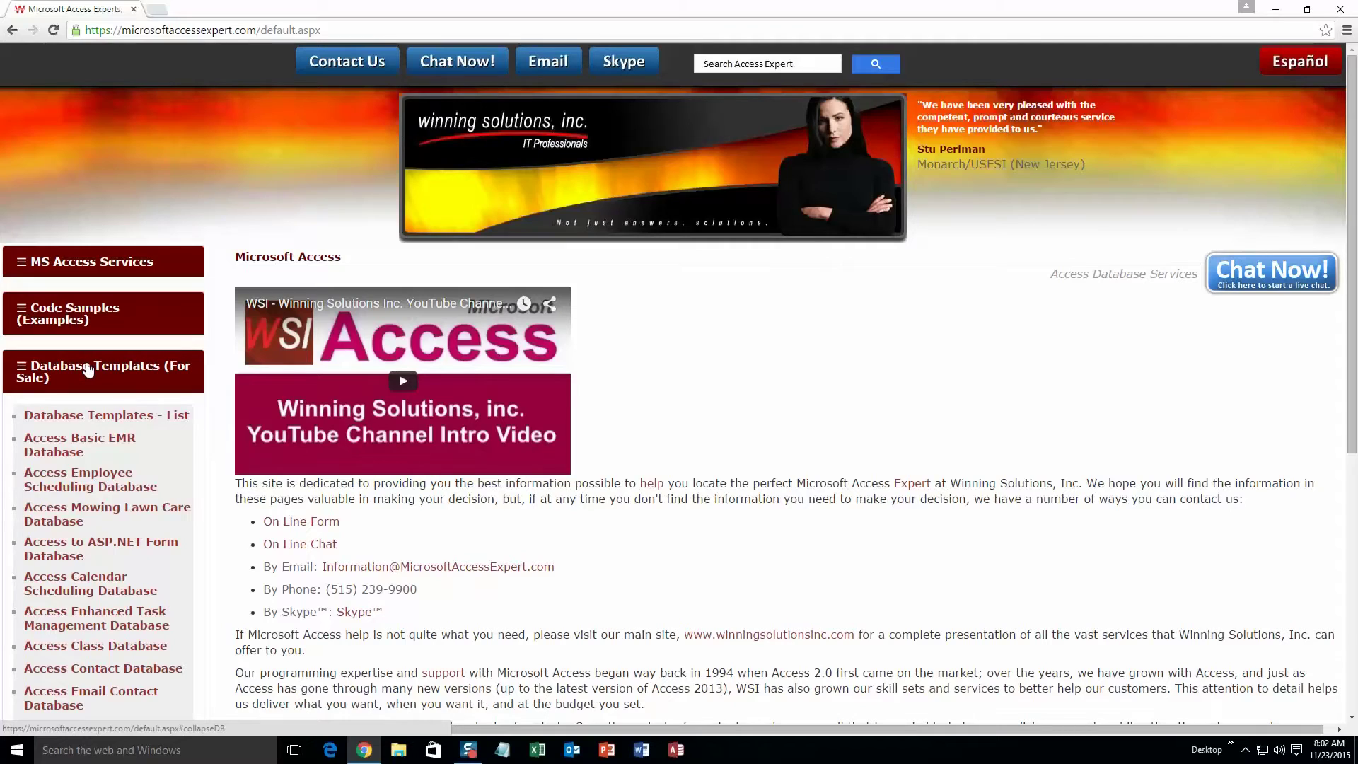
click(92, 418)
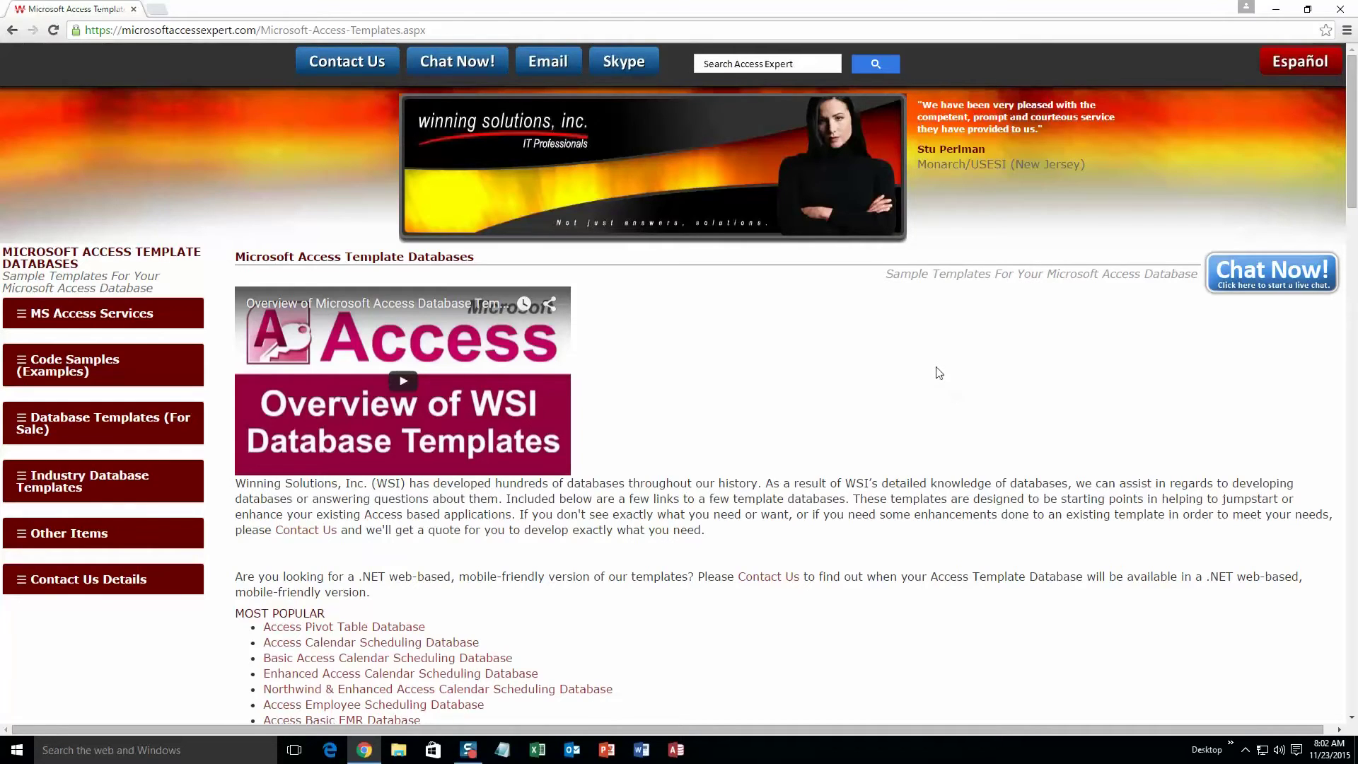
Step: Scroll the templates list to Task Management and open the Access Plumbing Task Management Database page
scroll(786, 441, down, 3)
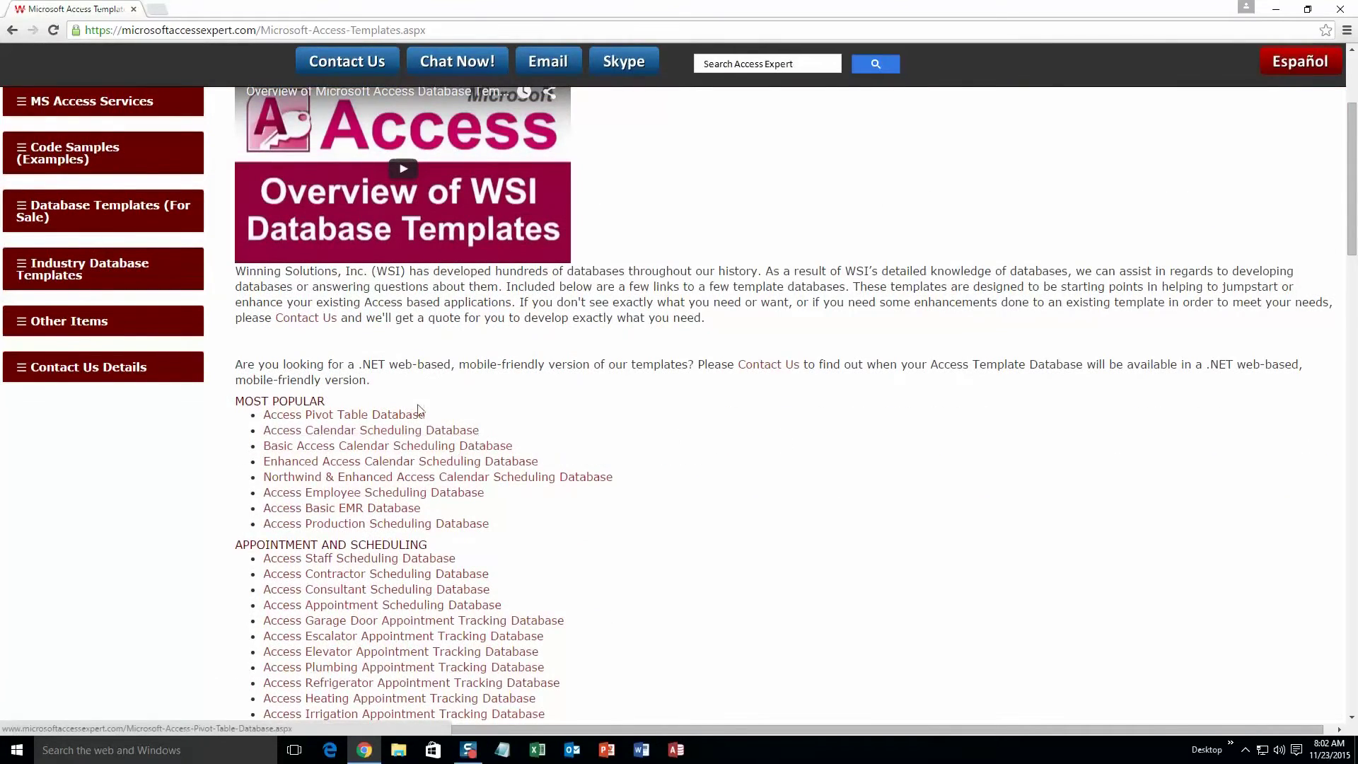
scroll(382, 396, down, 4)
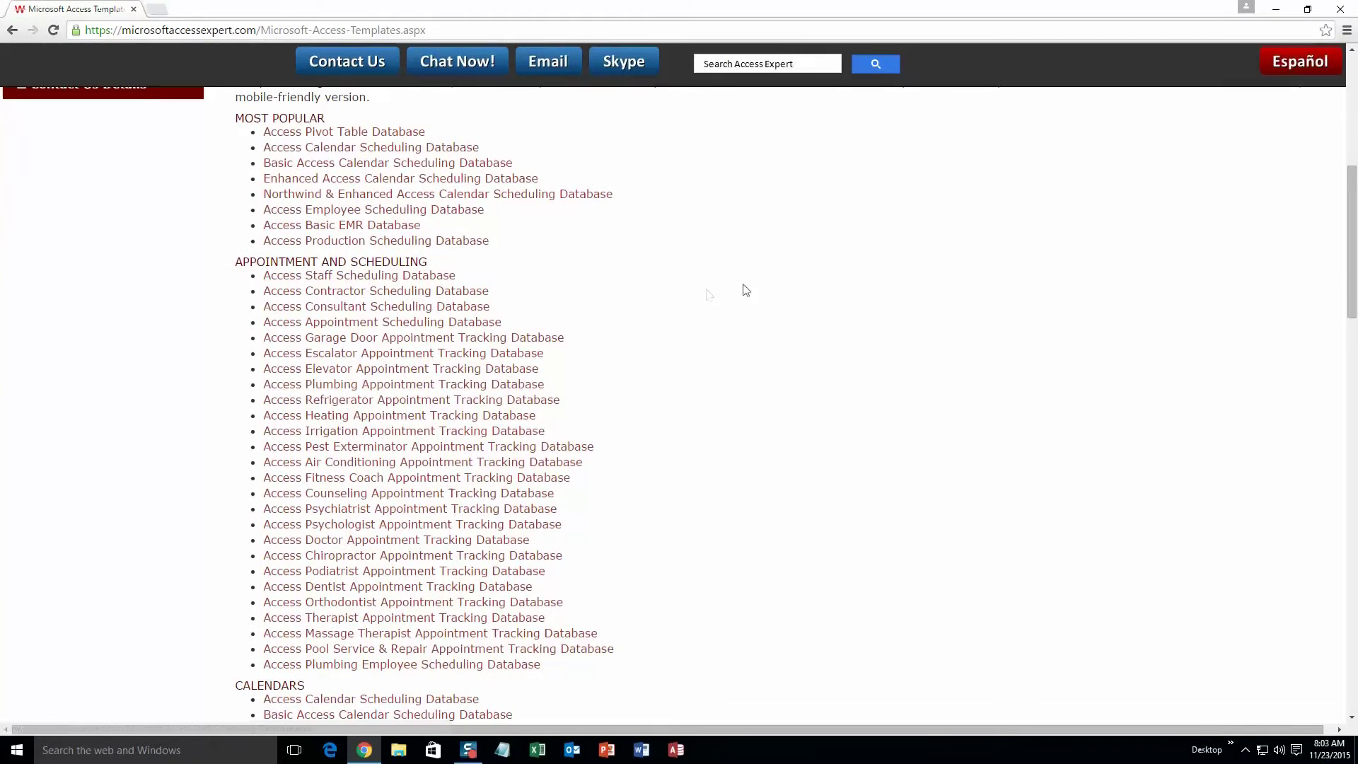
scroll(659, 360, down, 3)
scroll(624, 372, down, 2)
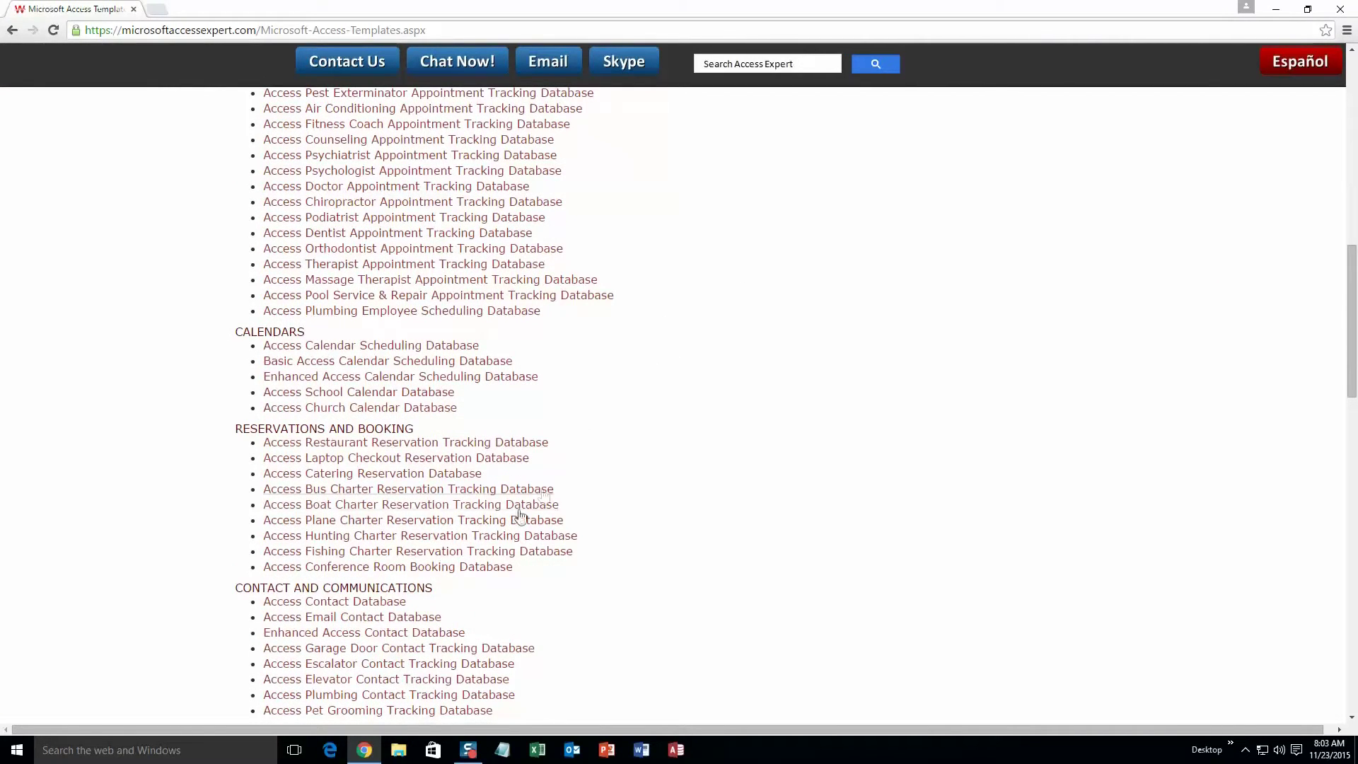
scroll(565, 485, down, 3)
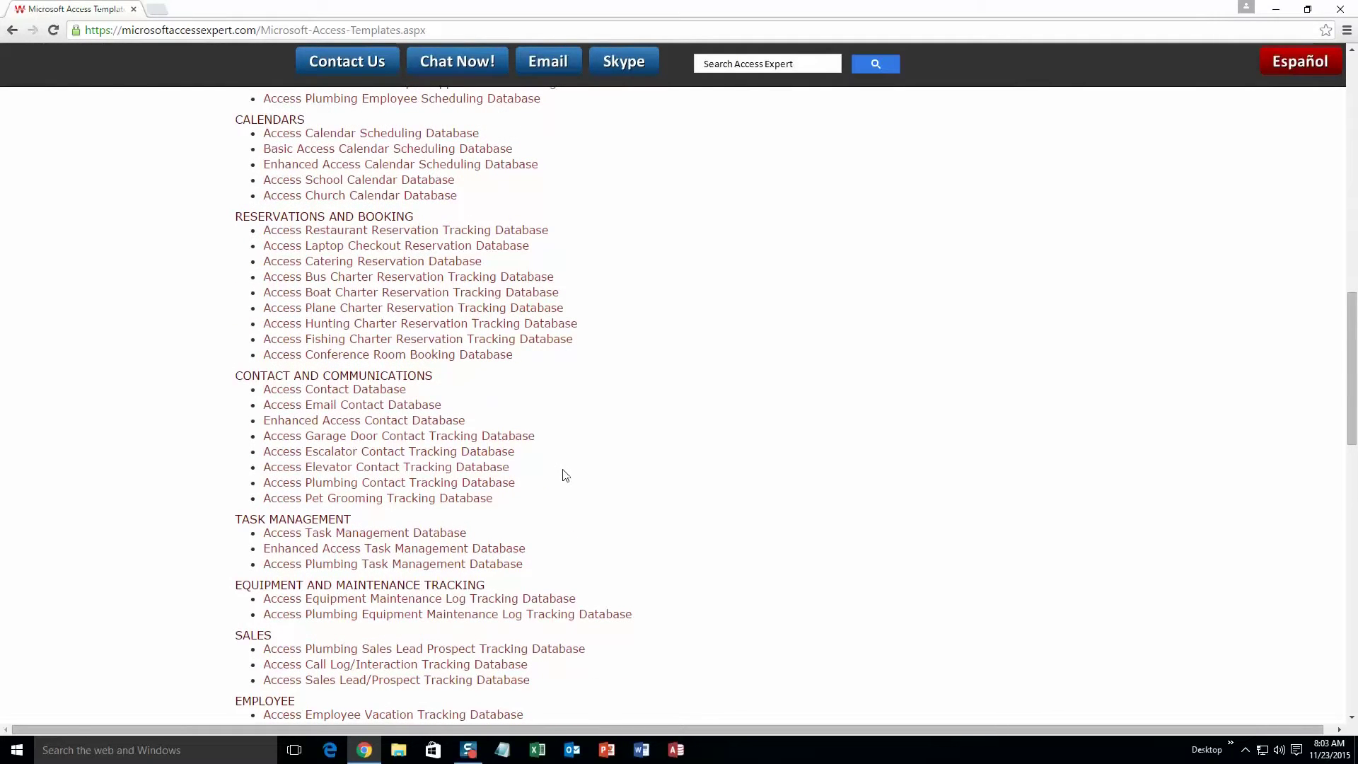
scroll(563, 473, down, 3)
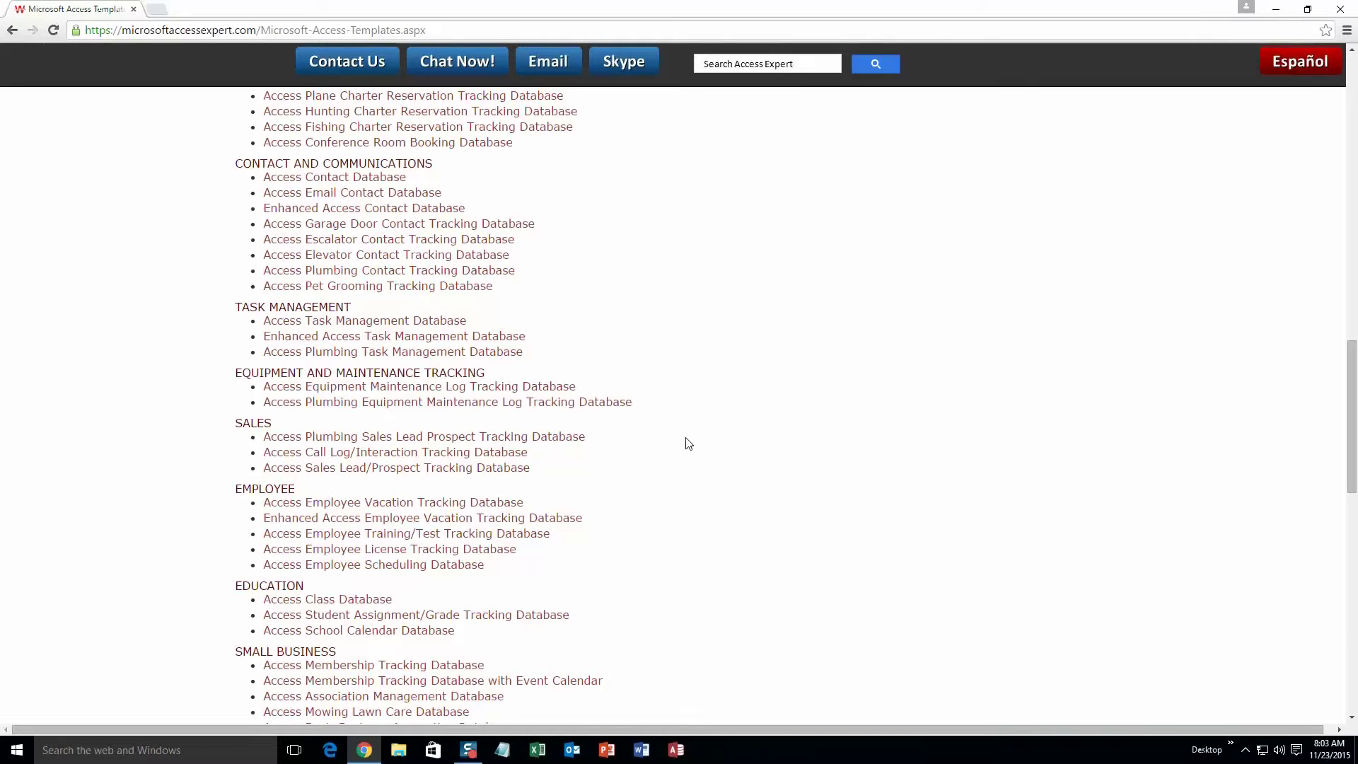
scroll(731, 518, down, 3)
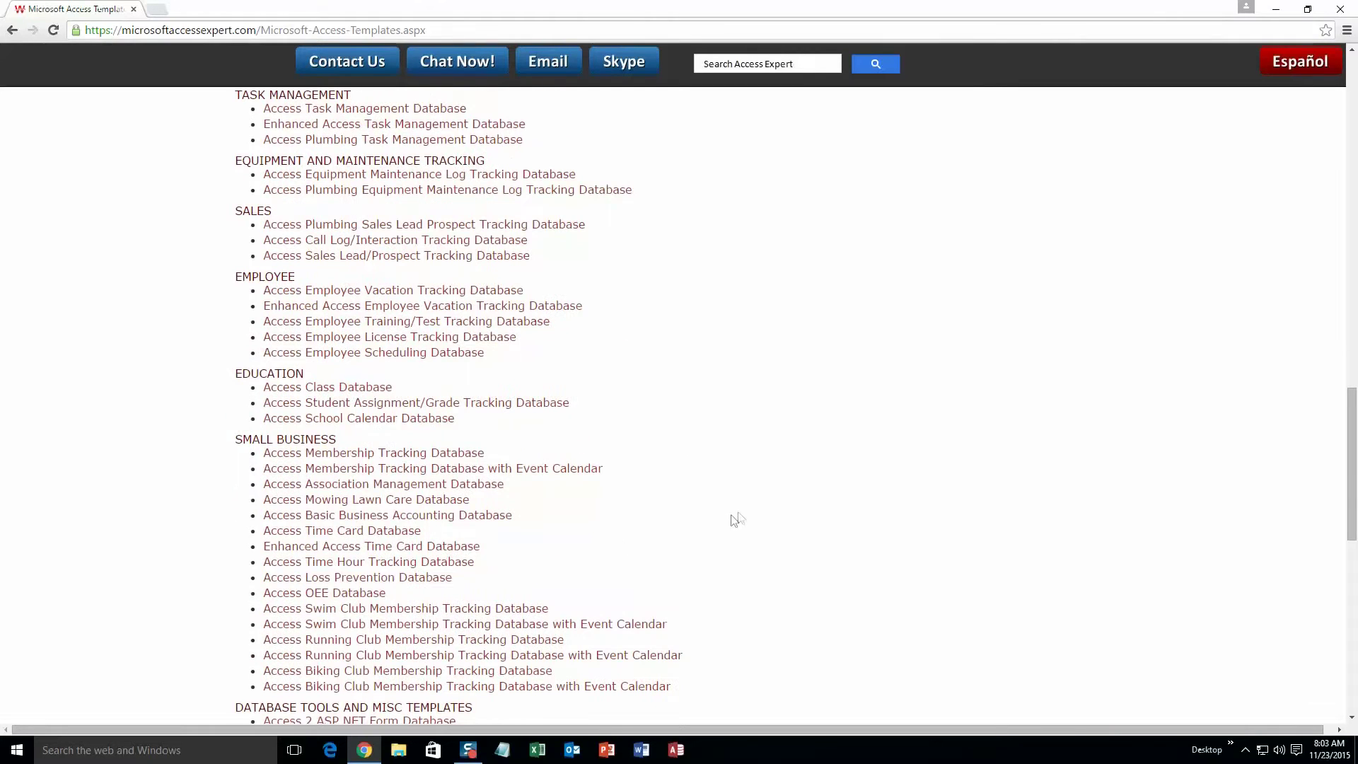
scroll(732, 518, down, 4)
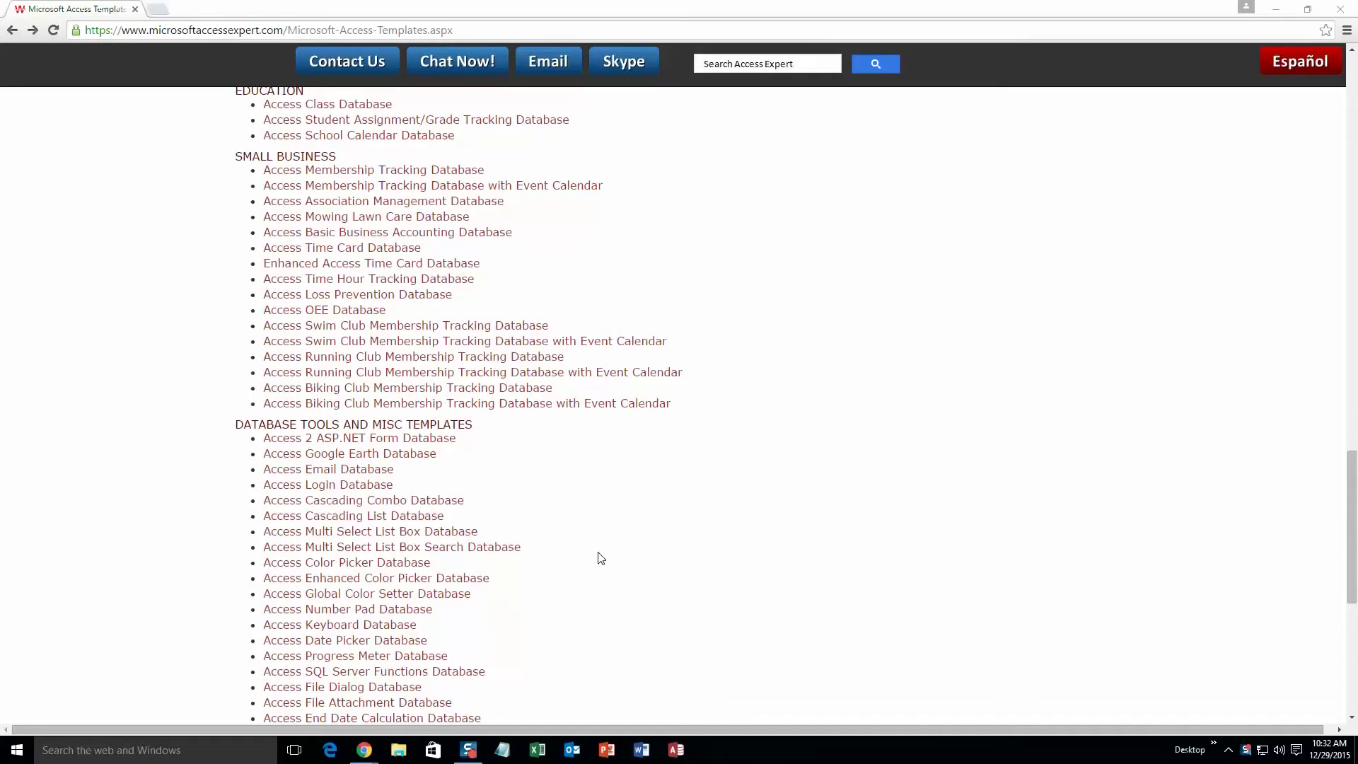
scroll(600, 558, up, 6)
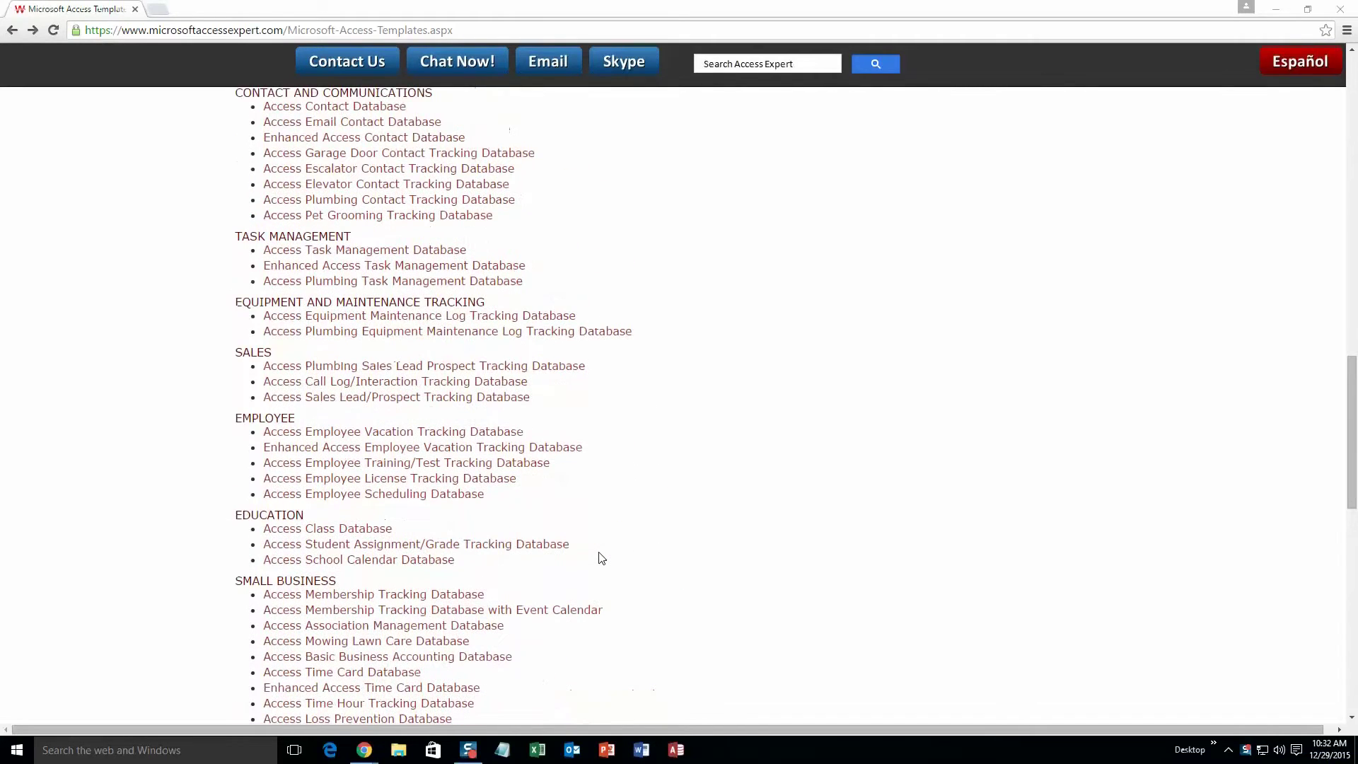
click(317, 282)
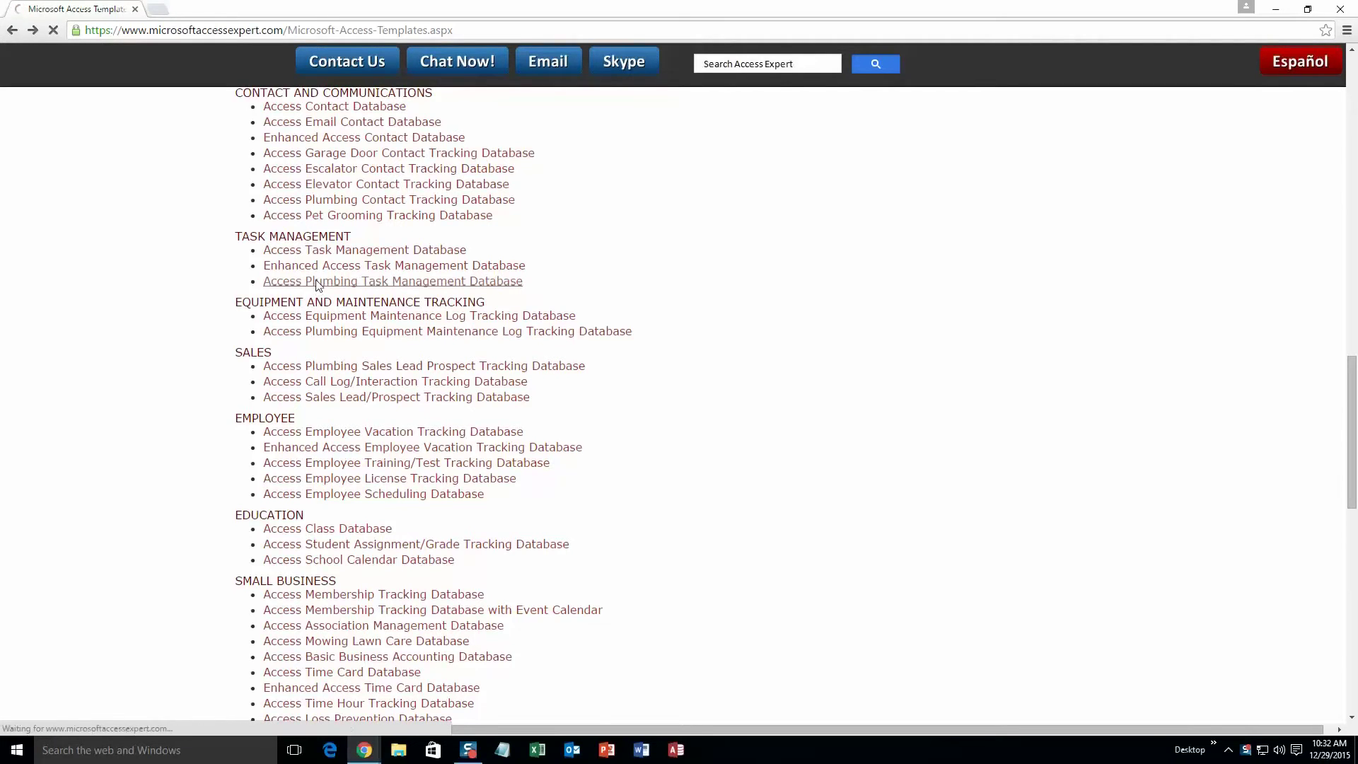
Step: Download the Access 2010/2013/2016 demo zip and open it from the download shelf
scroll(396, 396, down, 1)
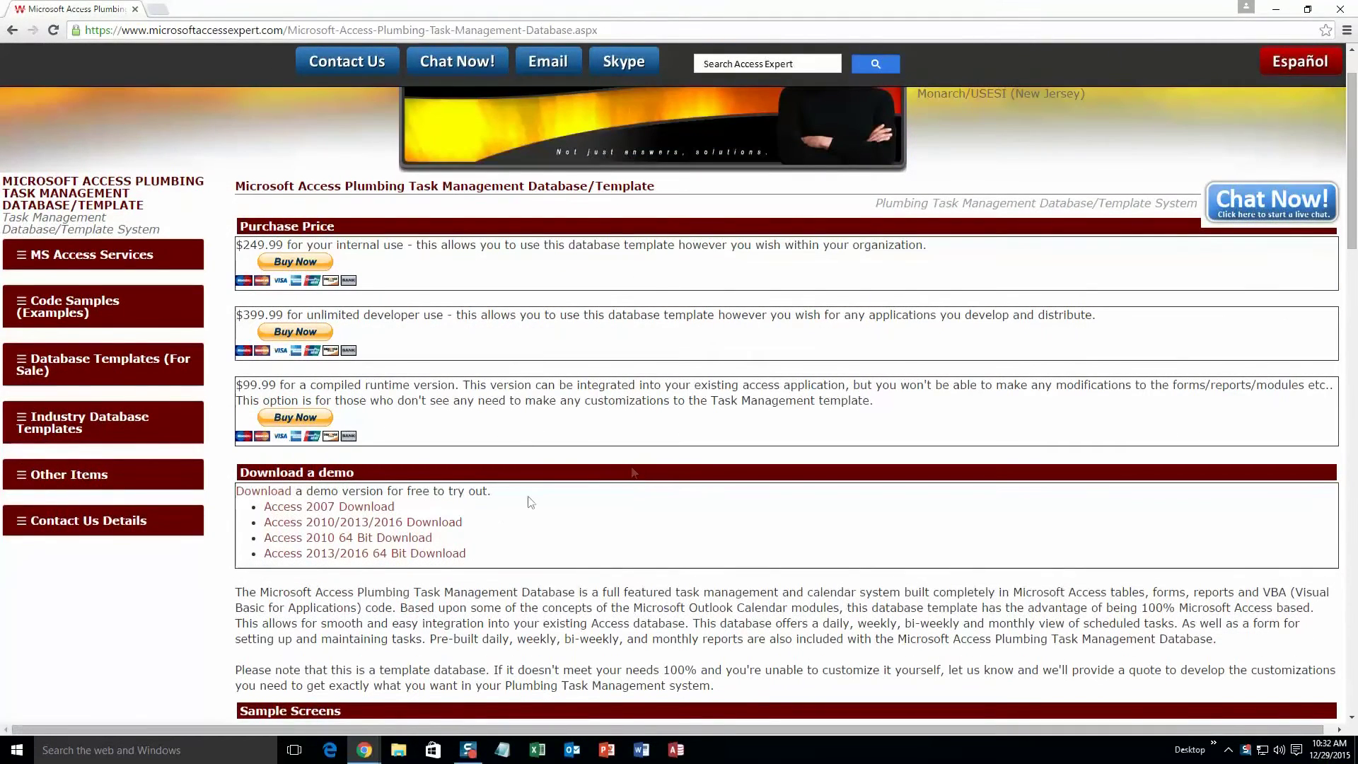
click(452, 530)
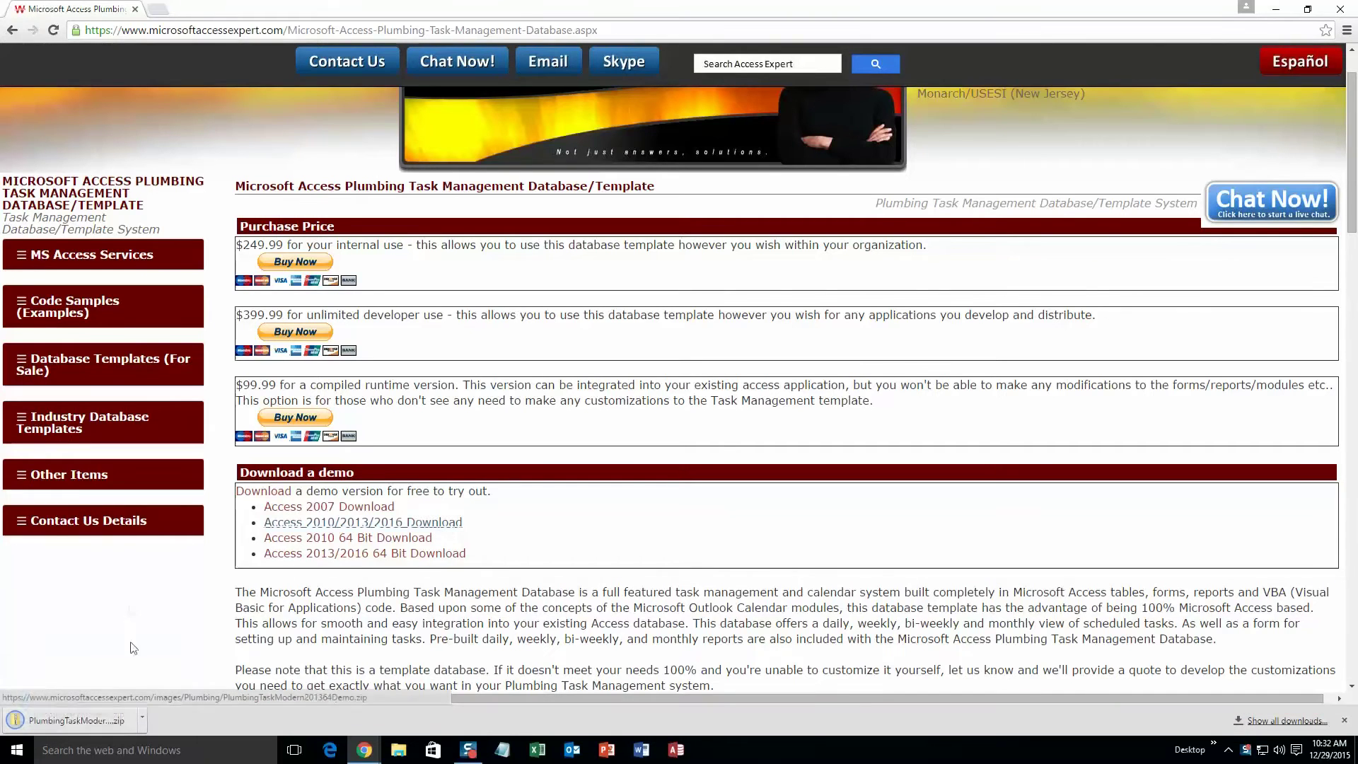
click(79, 721)
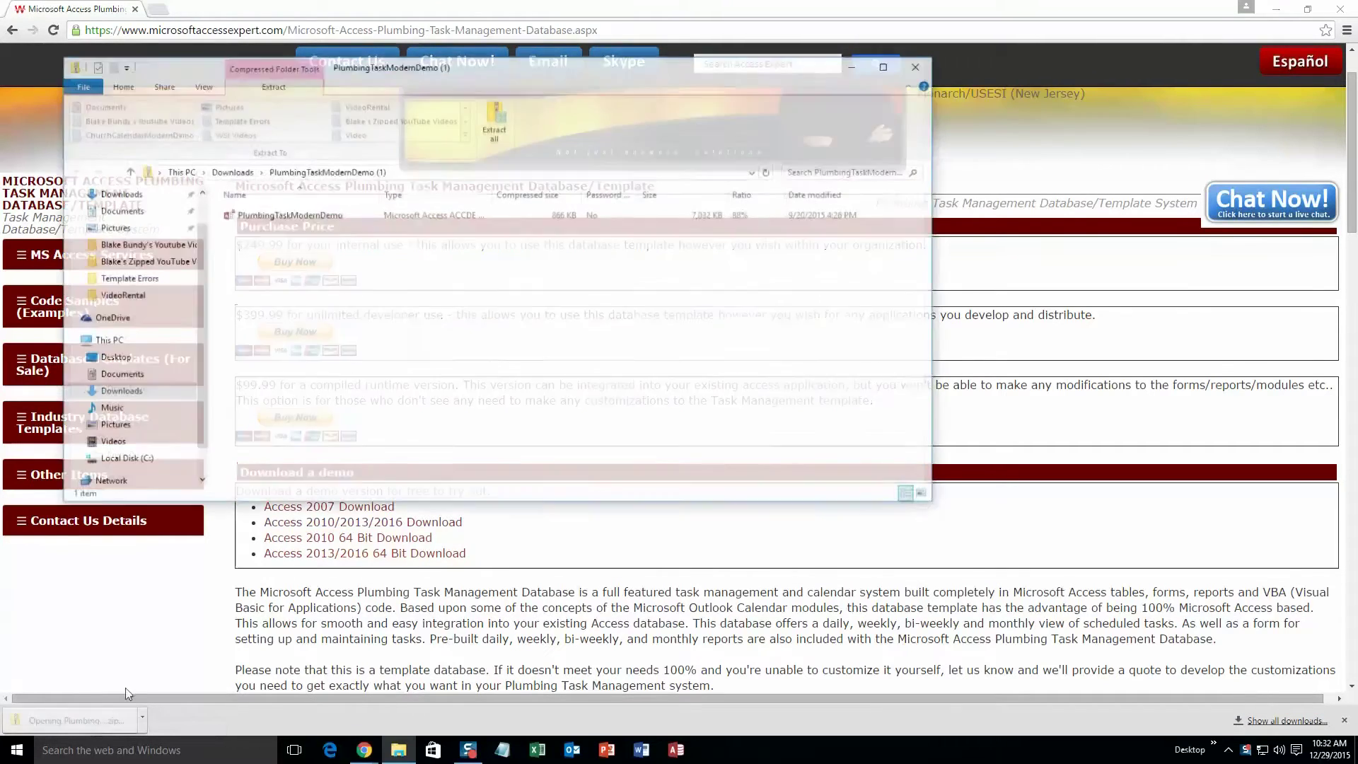
Step: Extract the zip and open the extracted PlumbingTaskModernDemo database
click(275, 214)
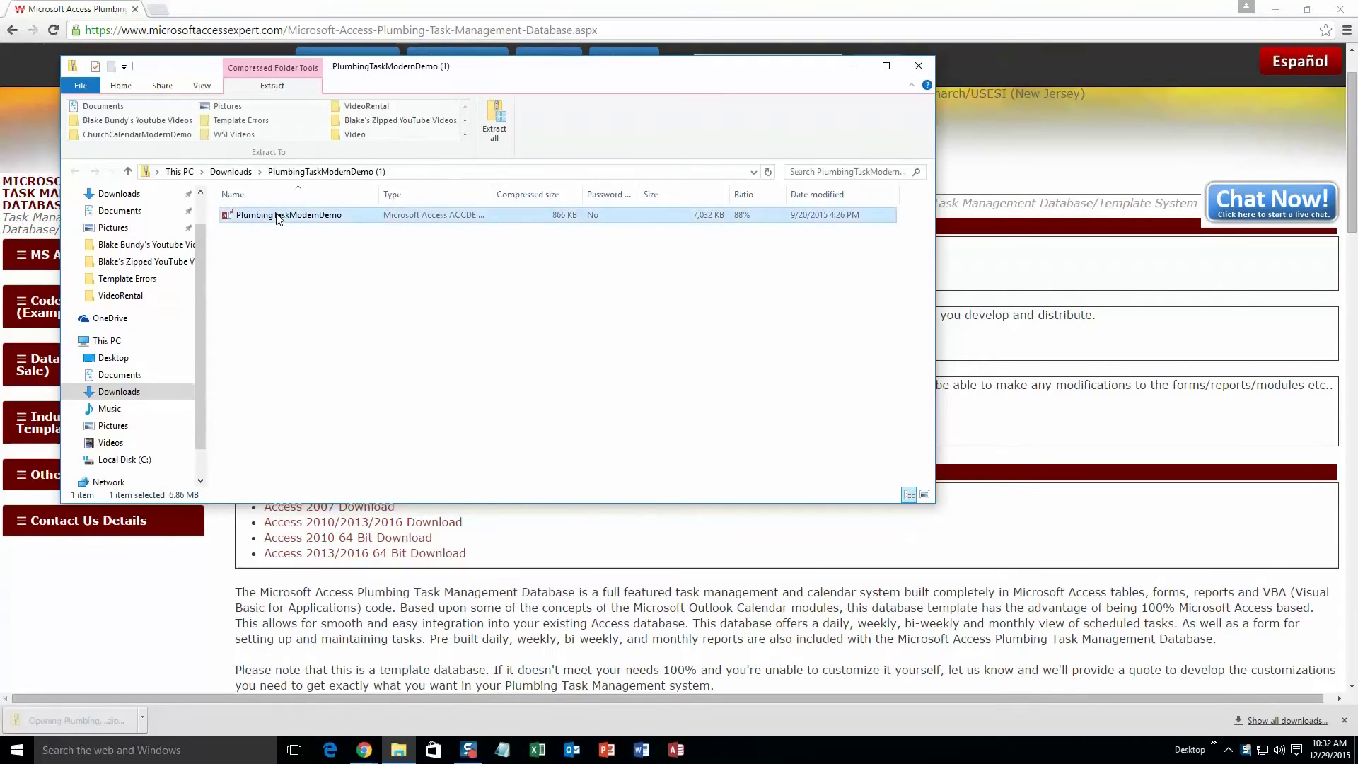
click(495, 130)
click(810, 514)
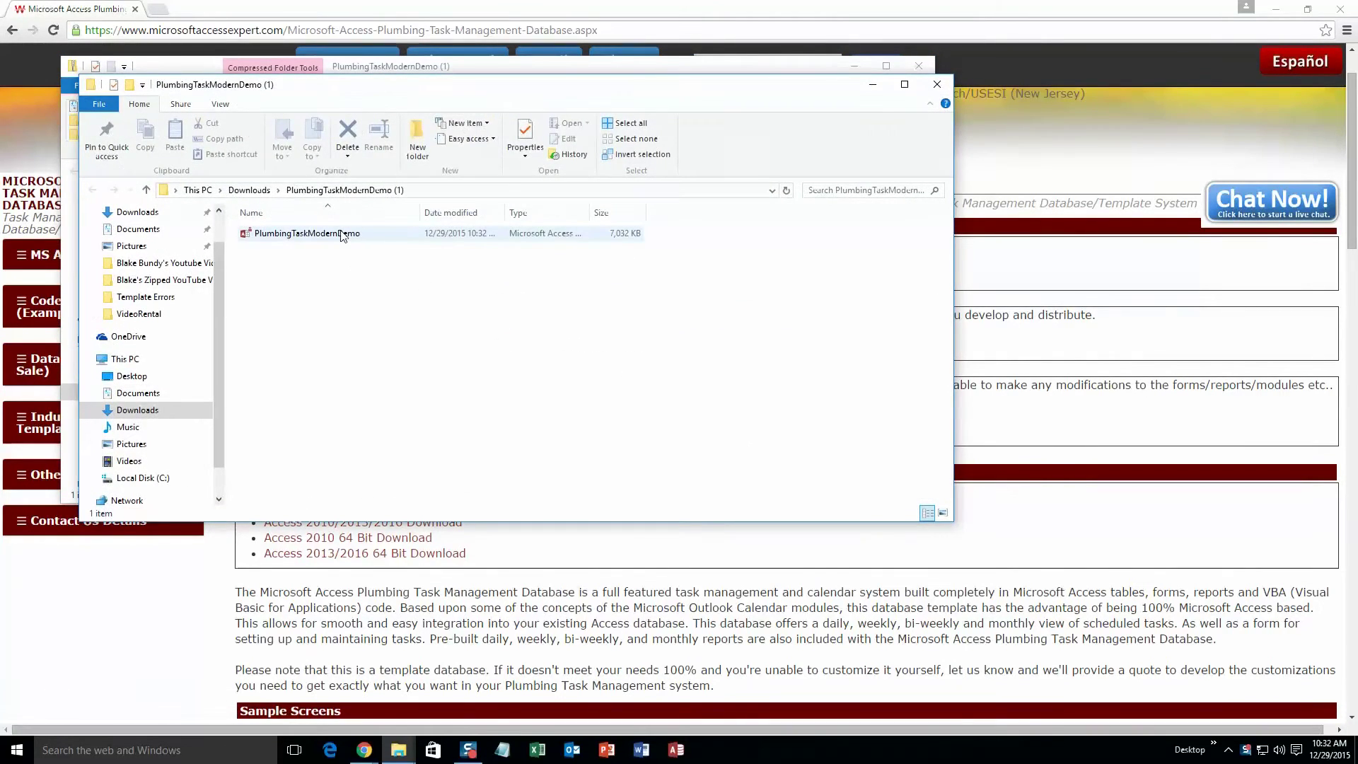
double_click(342, 234)
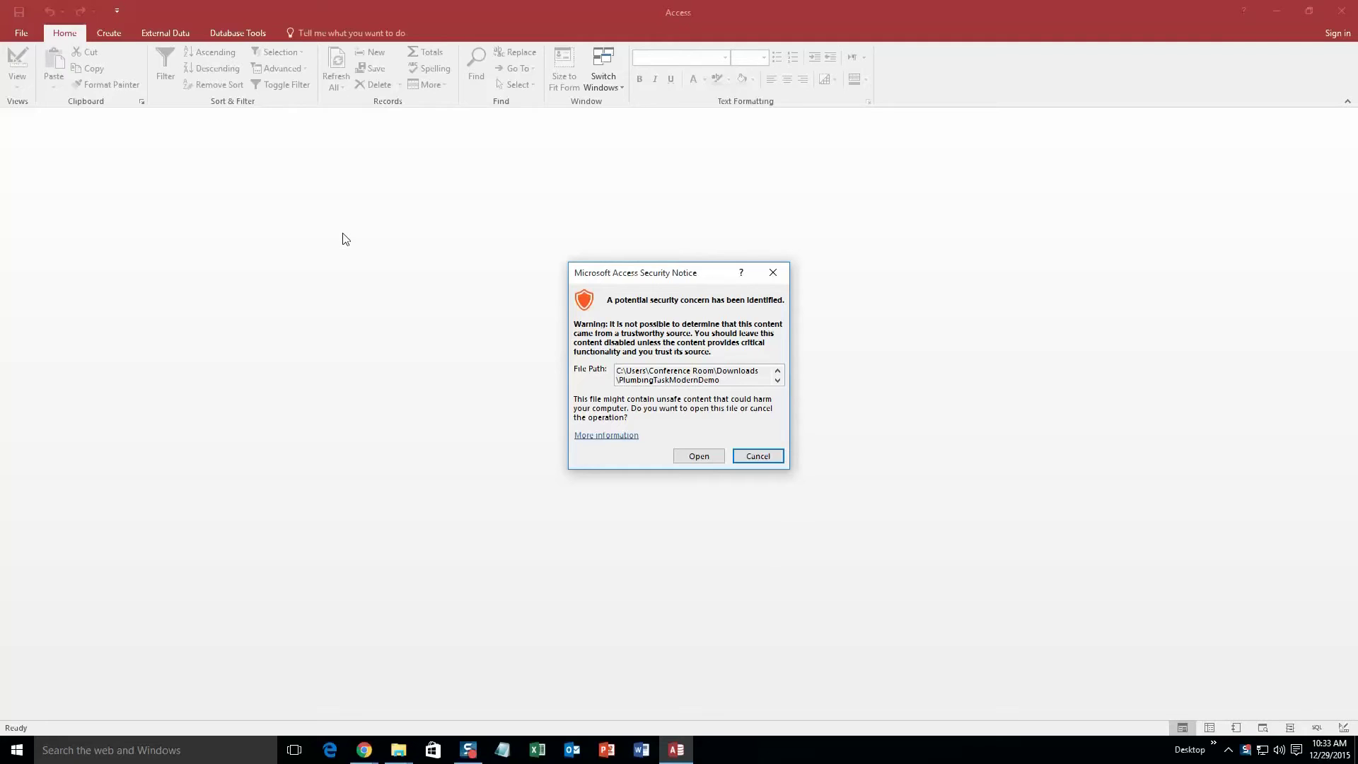
Step: Accept the Access security notice so the database's Main Menu loads
click(699, 458)
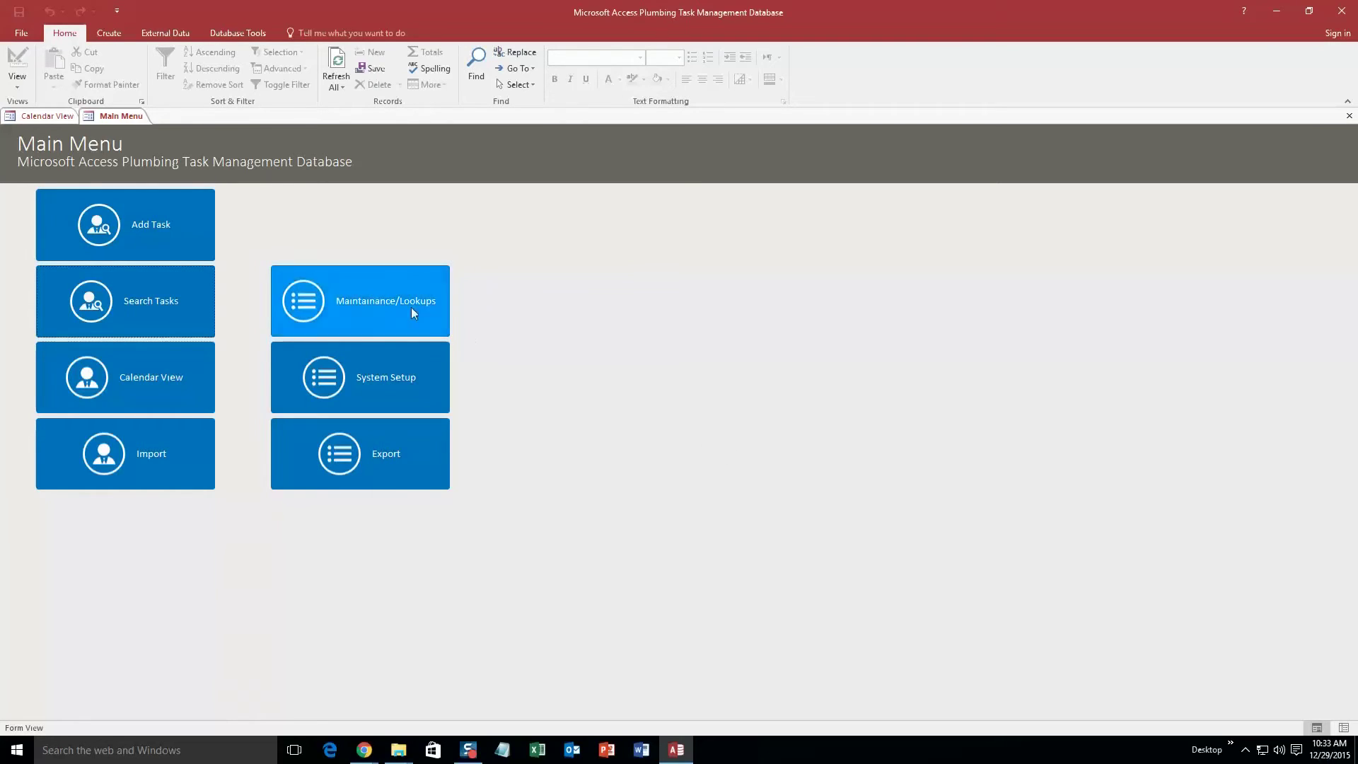
Step: Start a new task assigned to Person 1 with the title 'Test'
click(177, 227)
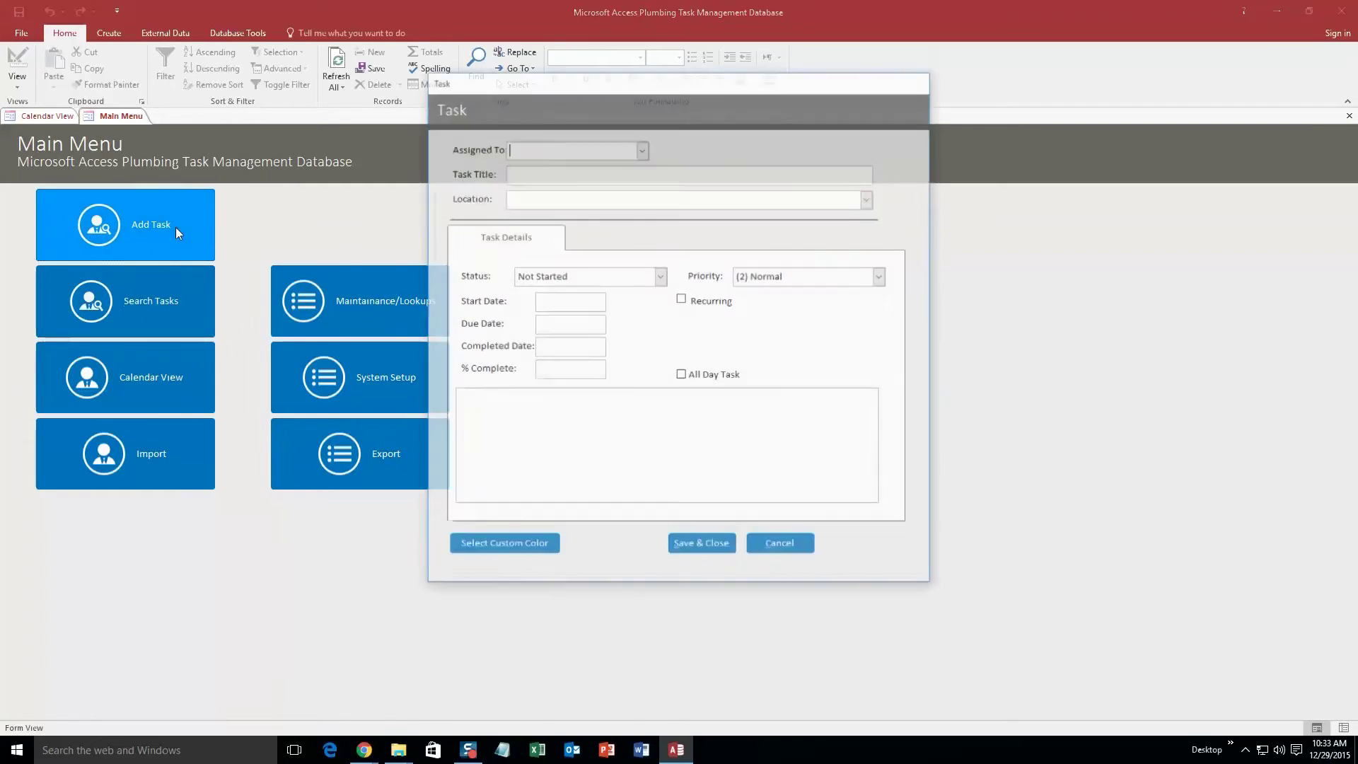
click(643, 150)
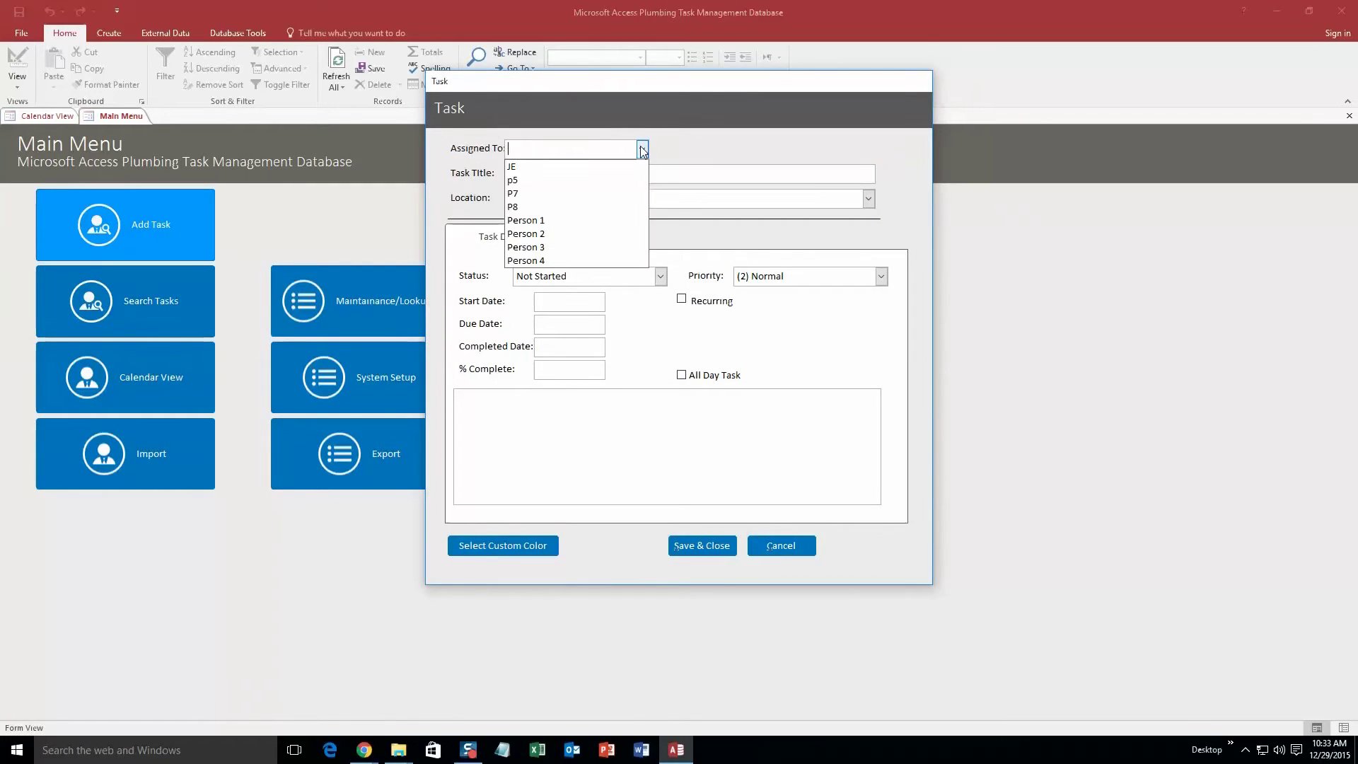
click(561, 221)
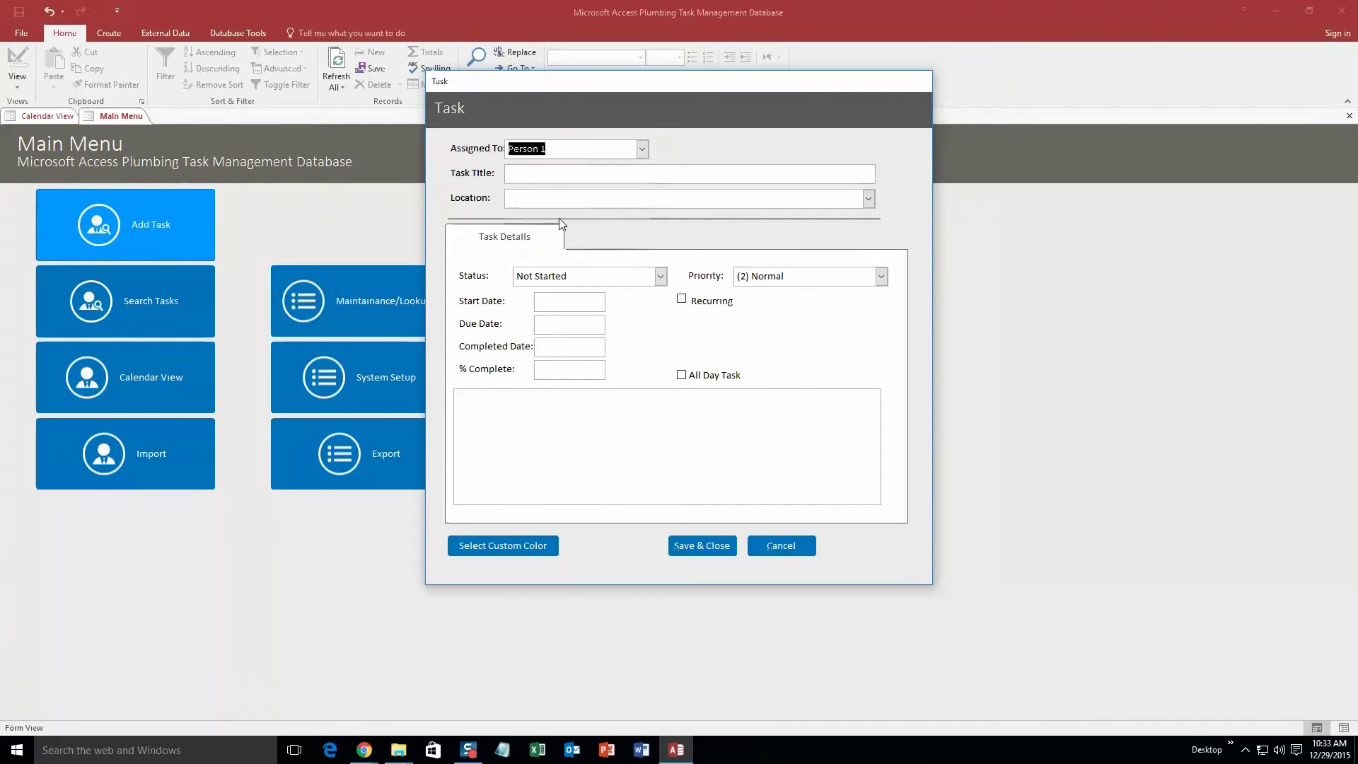
click(748, 175)
text(Test)
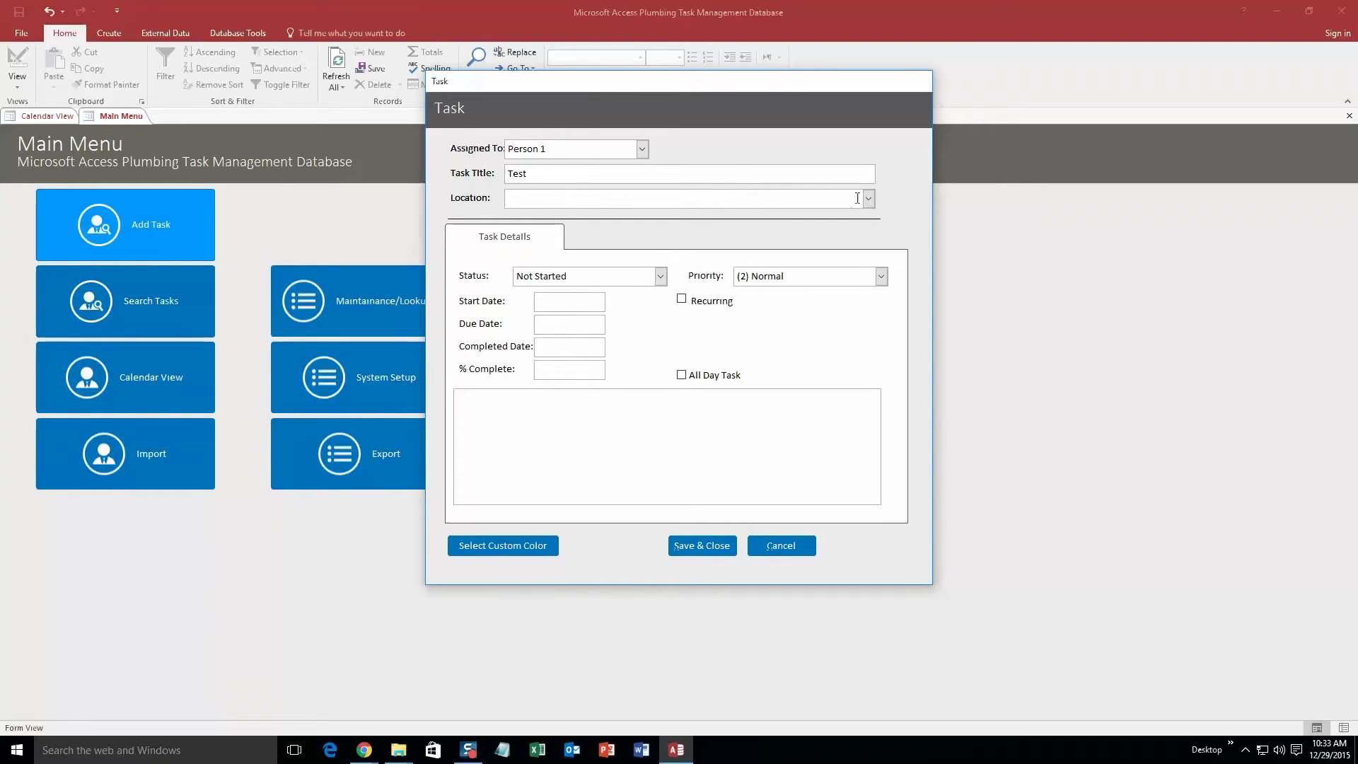
Step: Set the location to Location 1, keeping status Not Started and priority (2) Normal
click(869, 199)
click(676, 214)
click(660, 276)
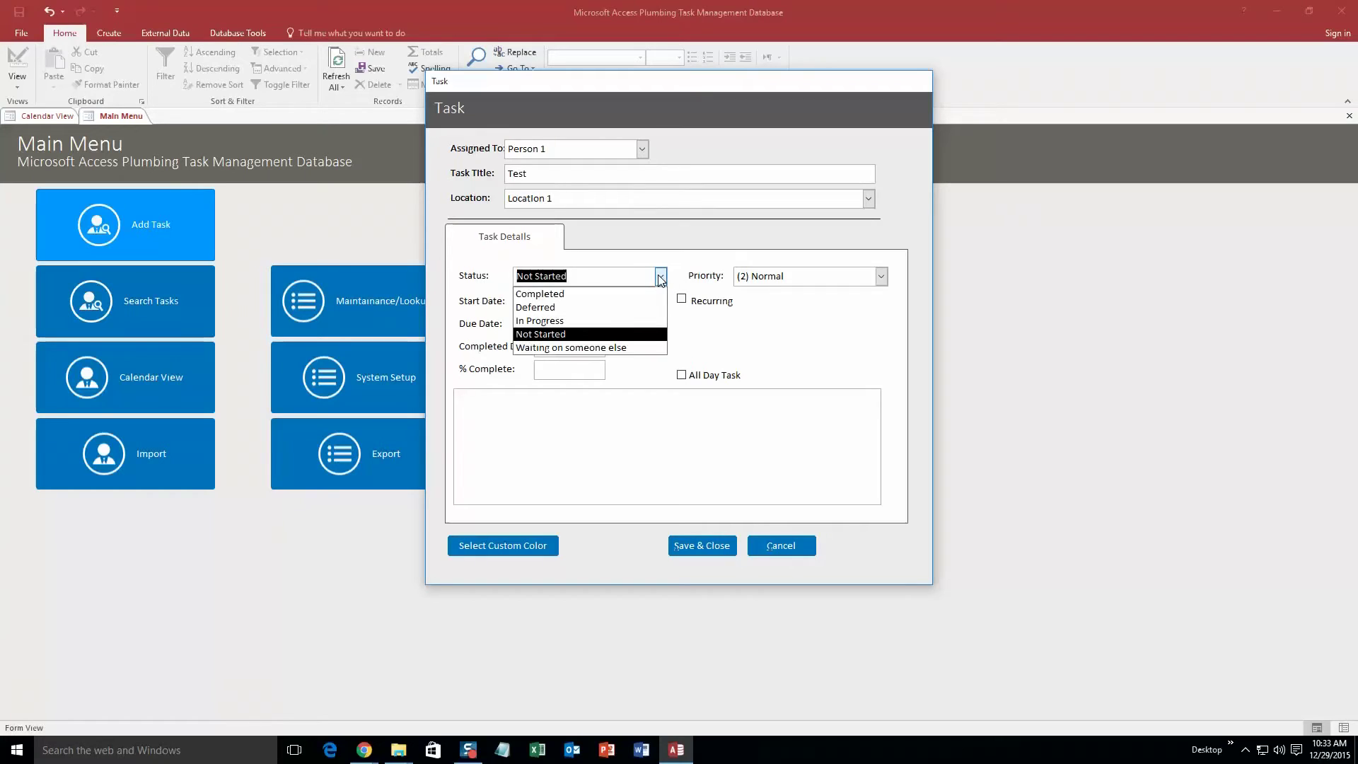
click(664, 275)
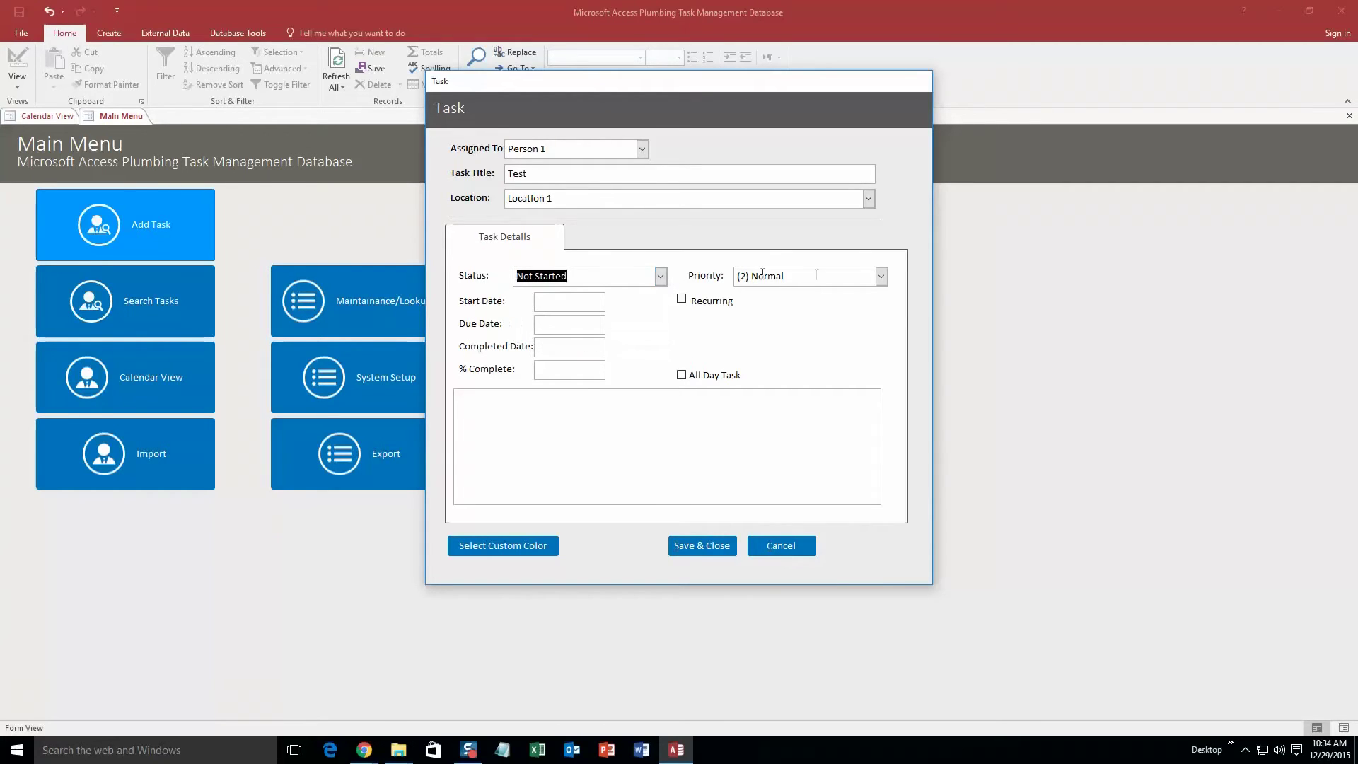
click(881, 277)
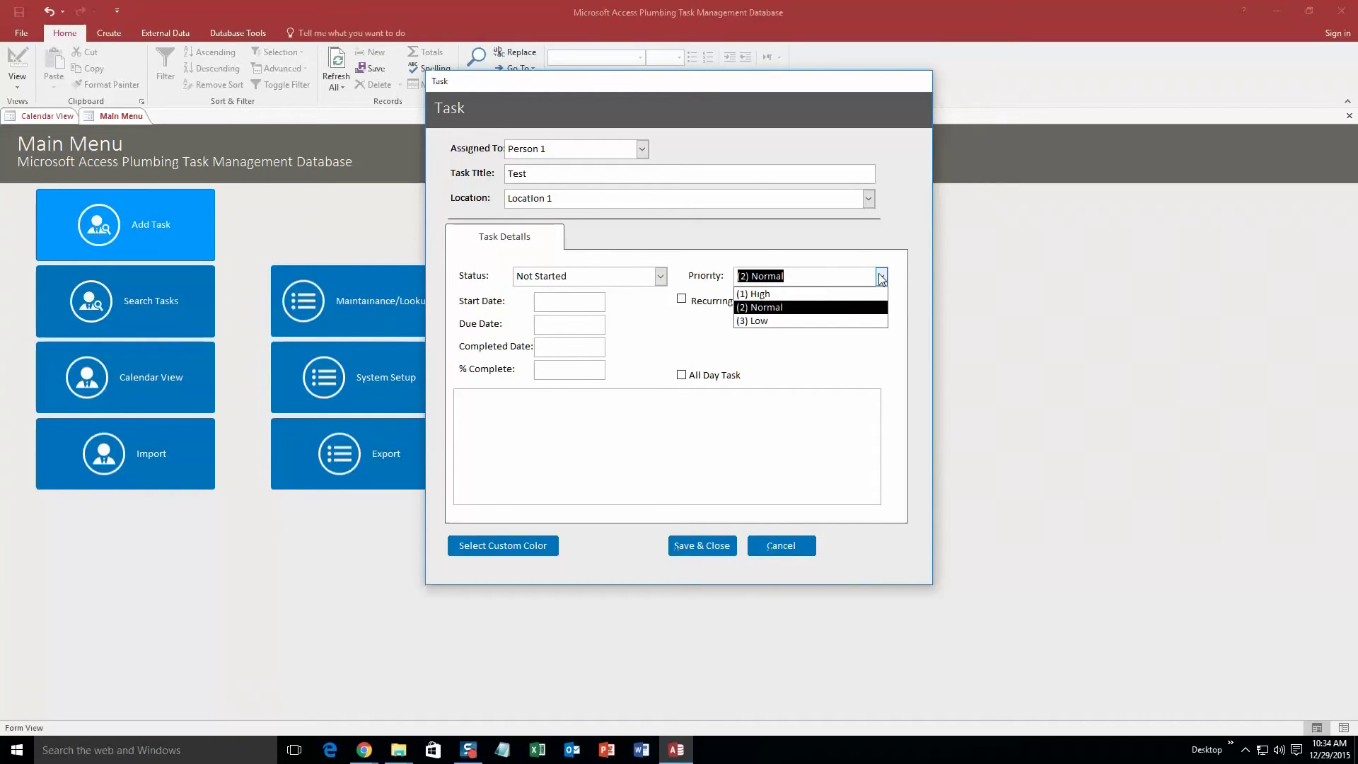
click(880, 276)
Step: Set start date 12/29/2015 and due date 1/5/2016, then begin the task notes
click(566, 300)
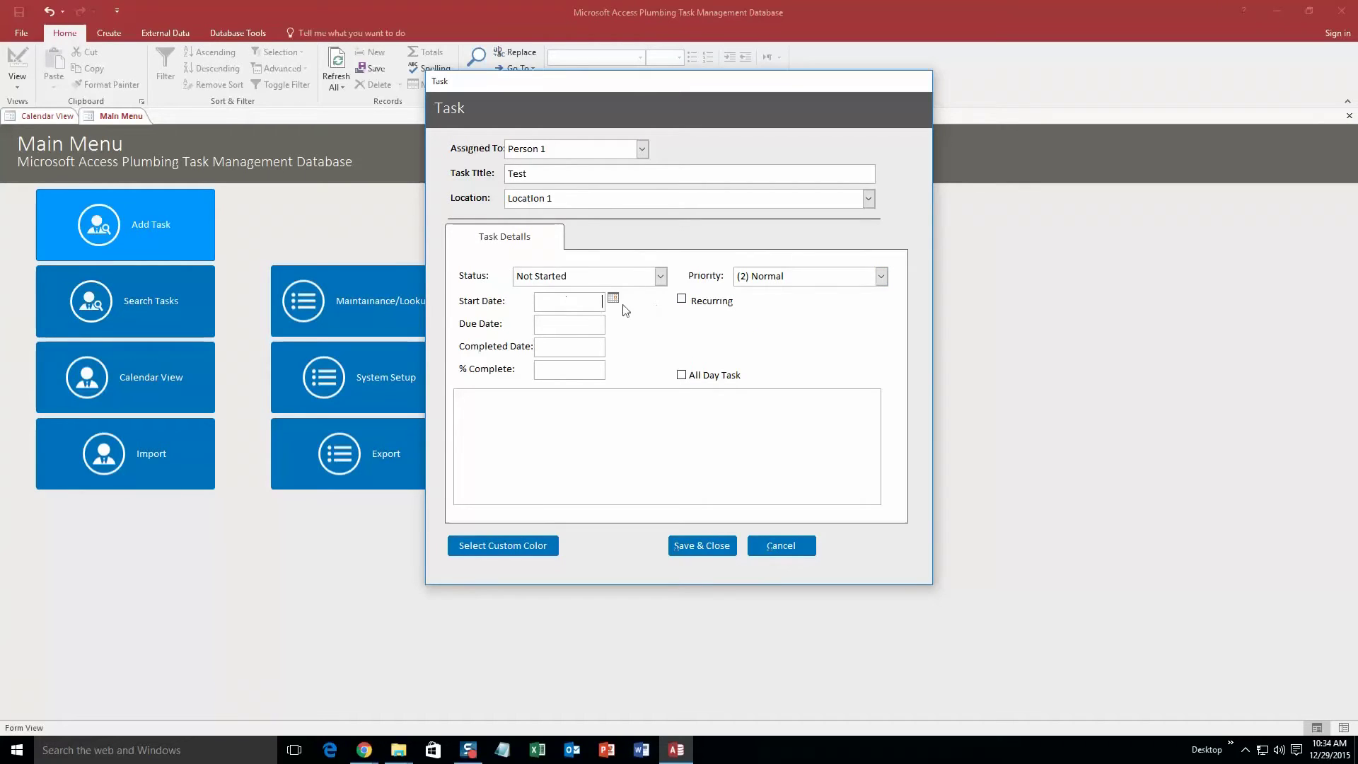
click(613, 298)
click(551, 411)
click(563, 326)
click(613, 320)
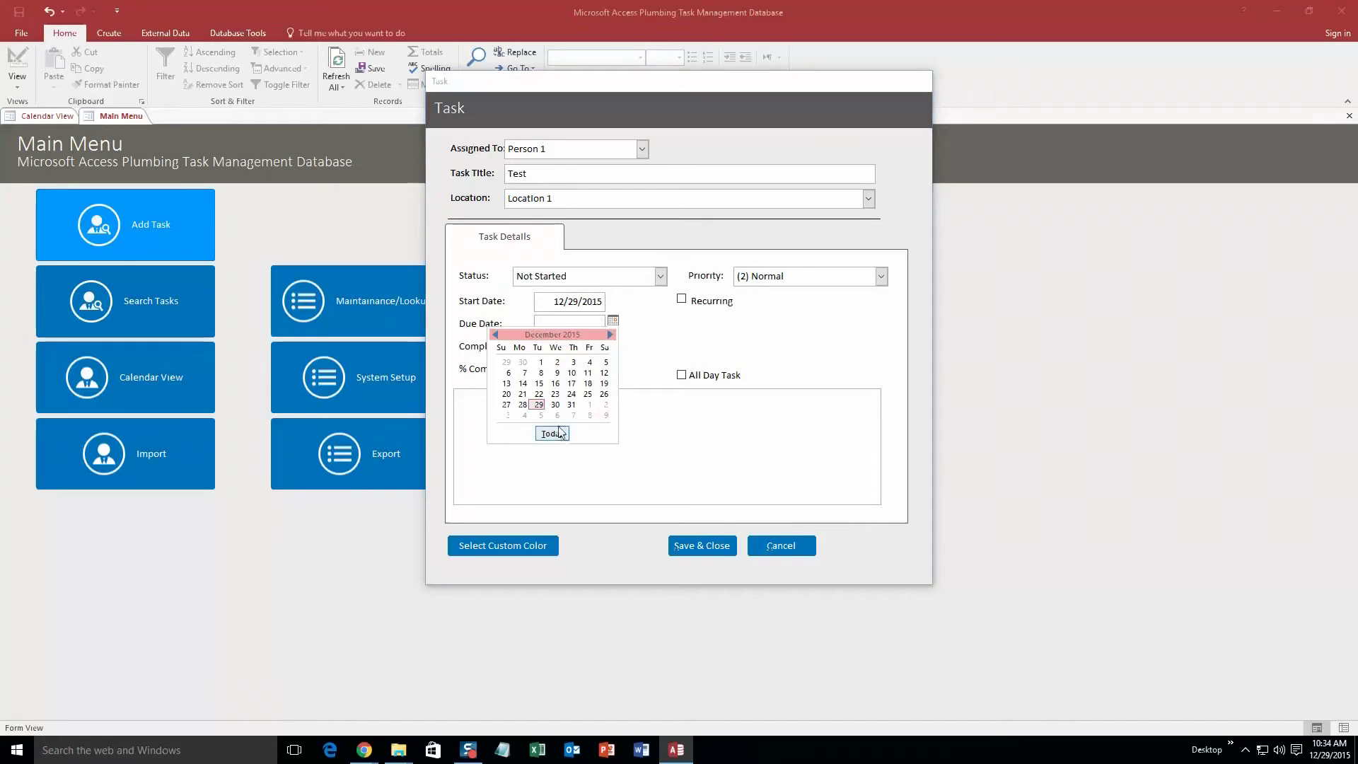
click(540, 415)
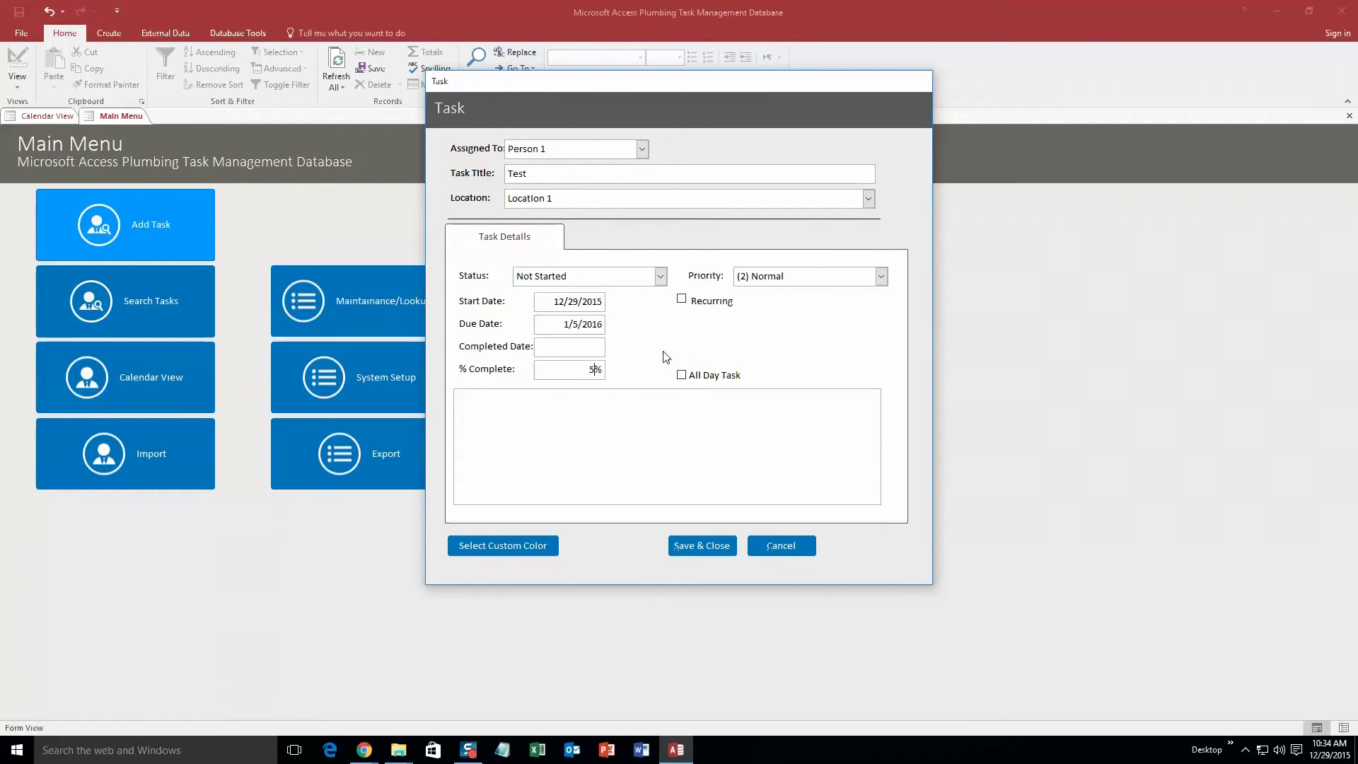
click(527, 416)
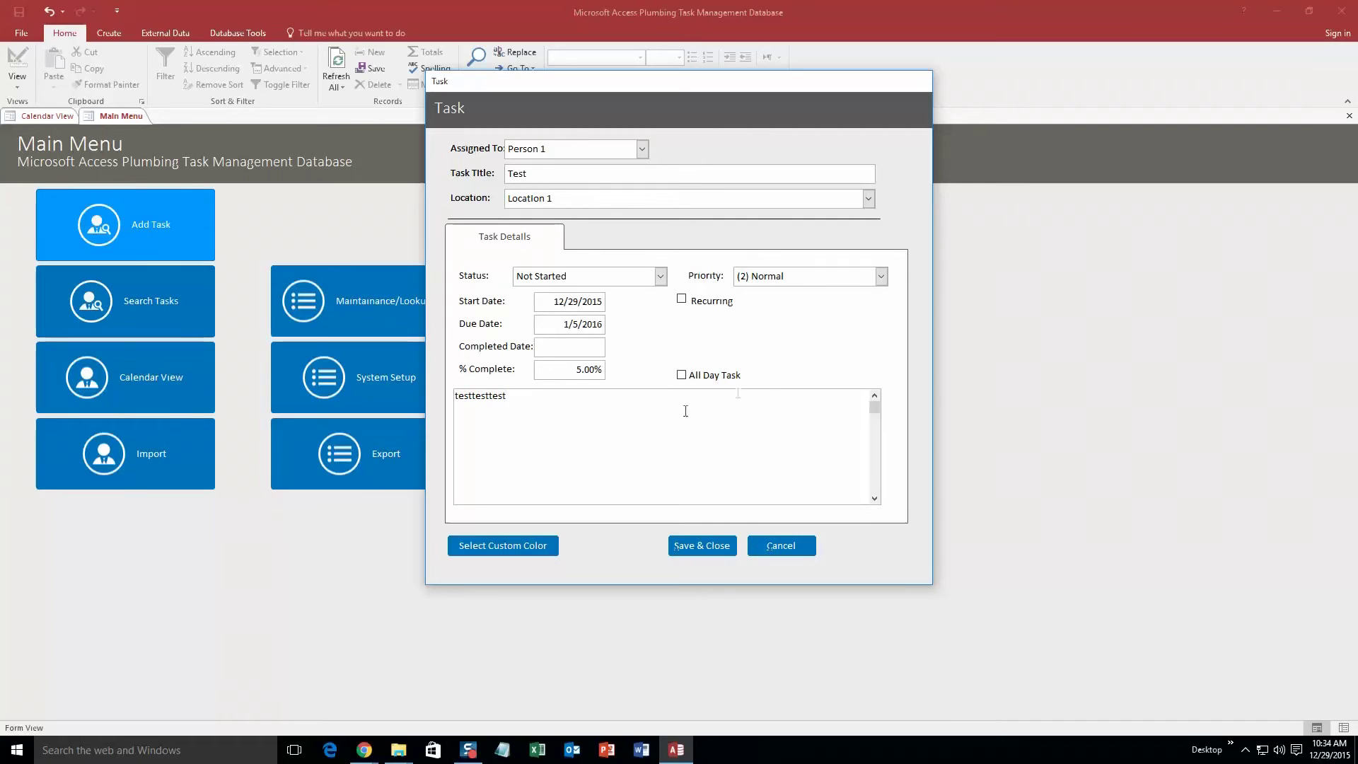
Step: Give the Test task an orange custom colour, save it, and open Calendar View
click(529, 549)
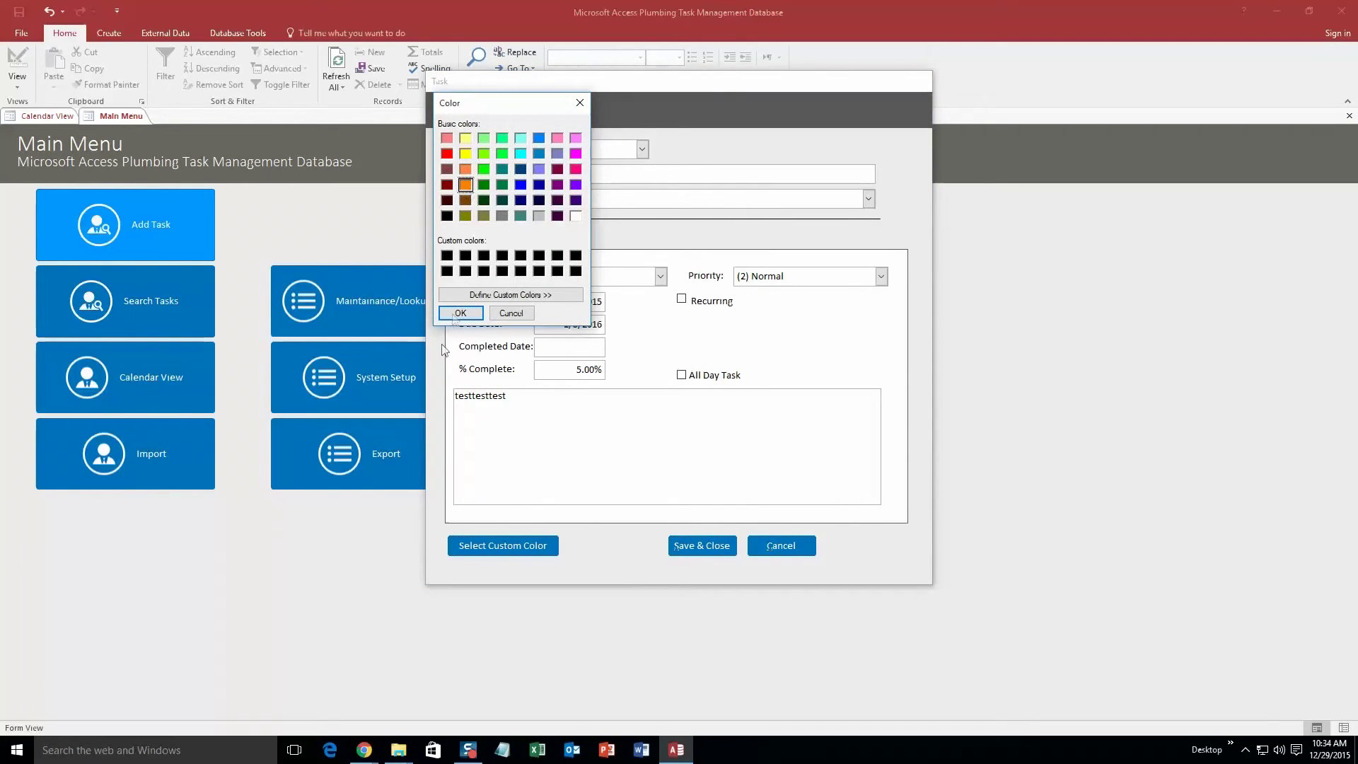
click(457, 314)
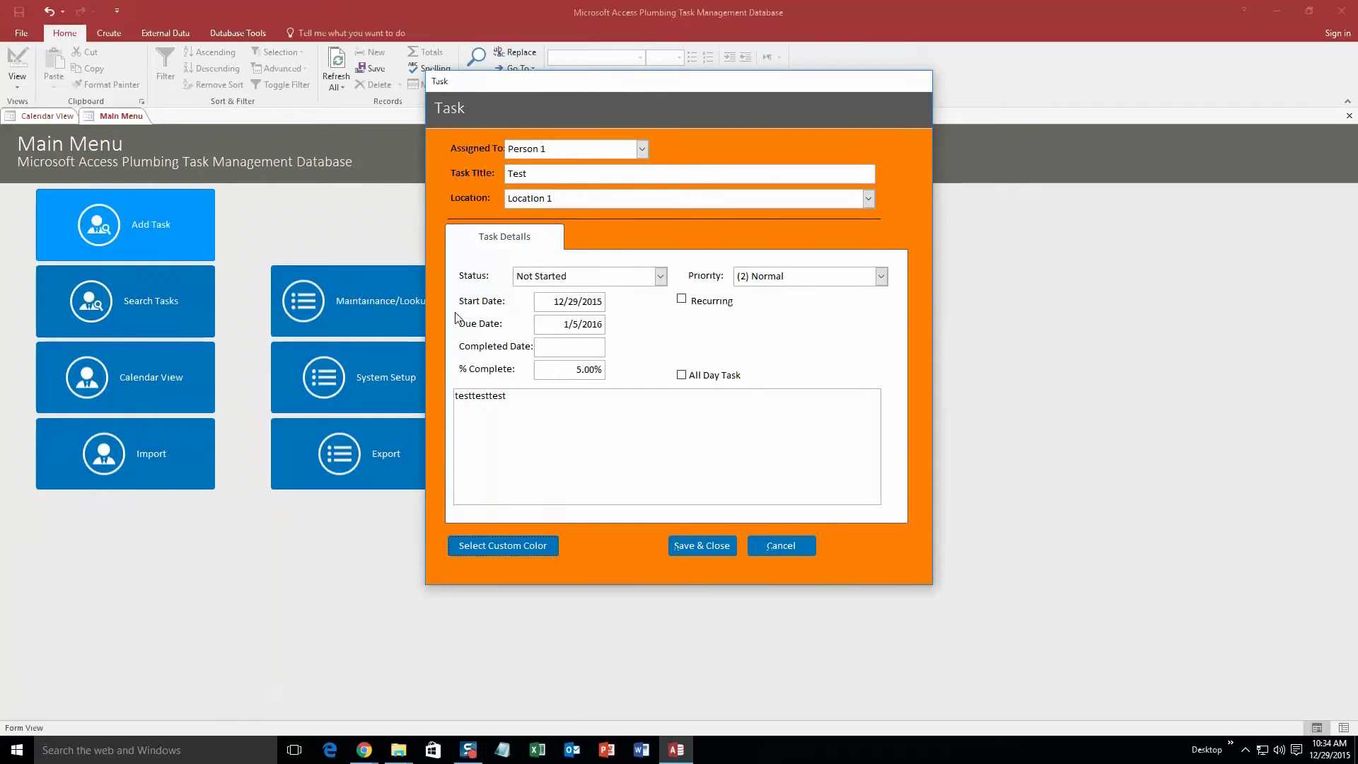
click(701, 545)
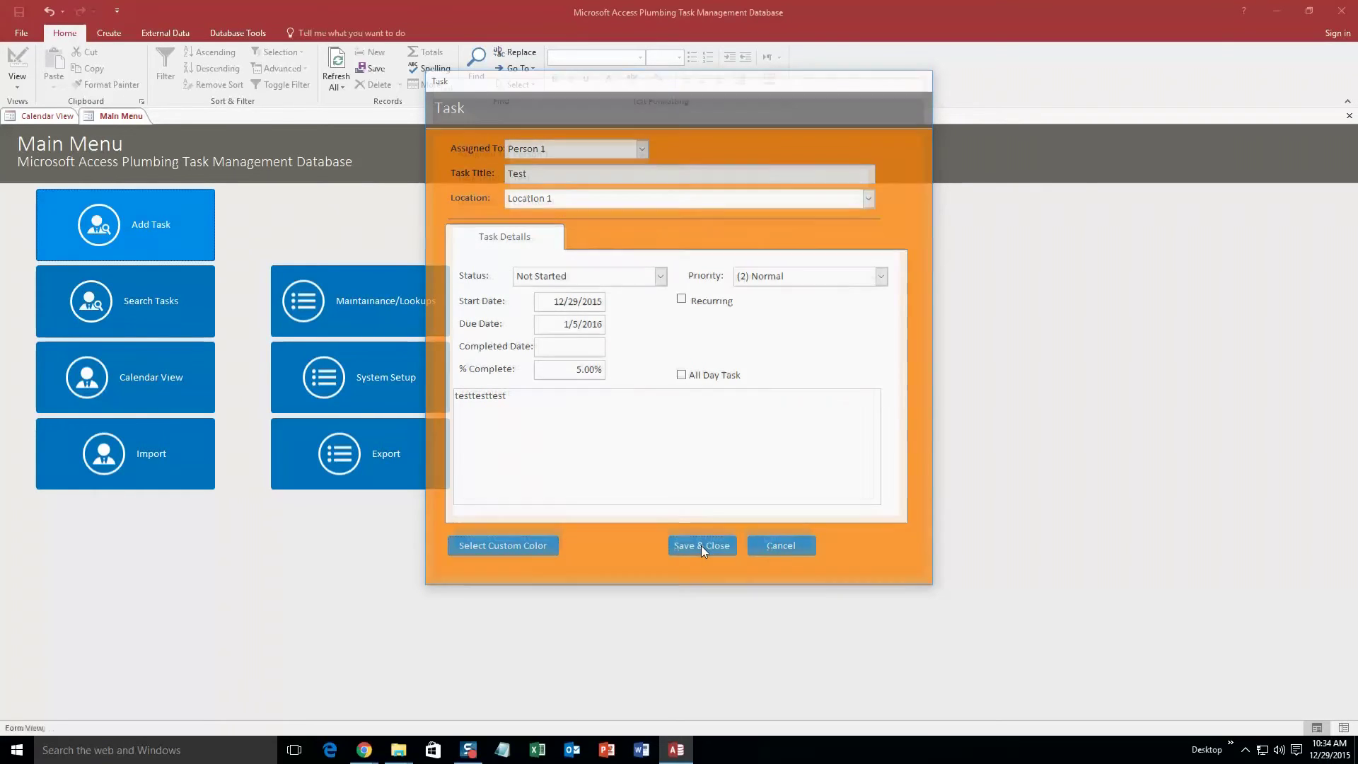
click(167, 378)
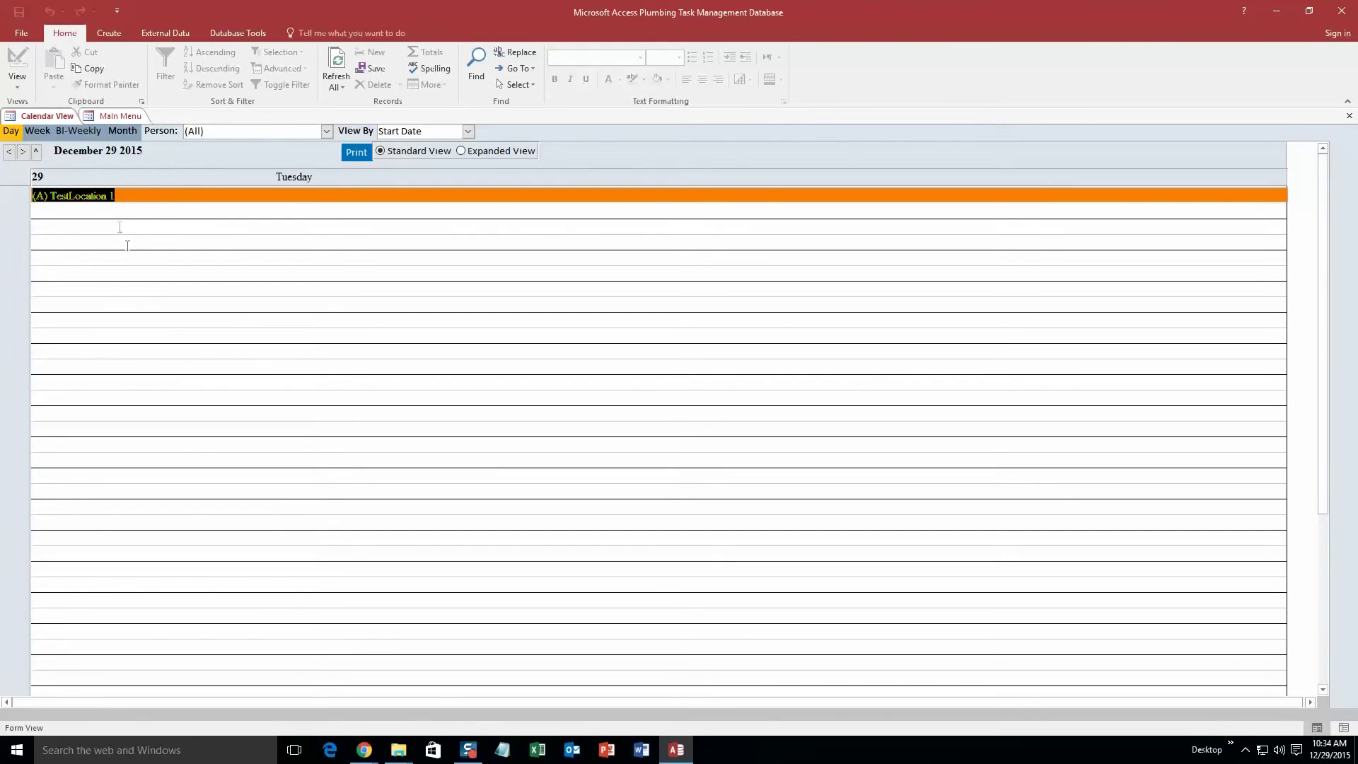
Step: Check the Test task on December 29 in day and month calendars, then close Calendar View
double_click(64, 197)
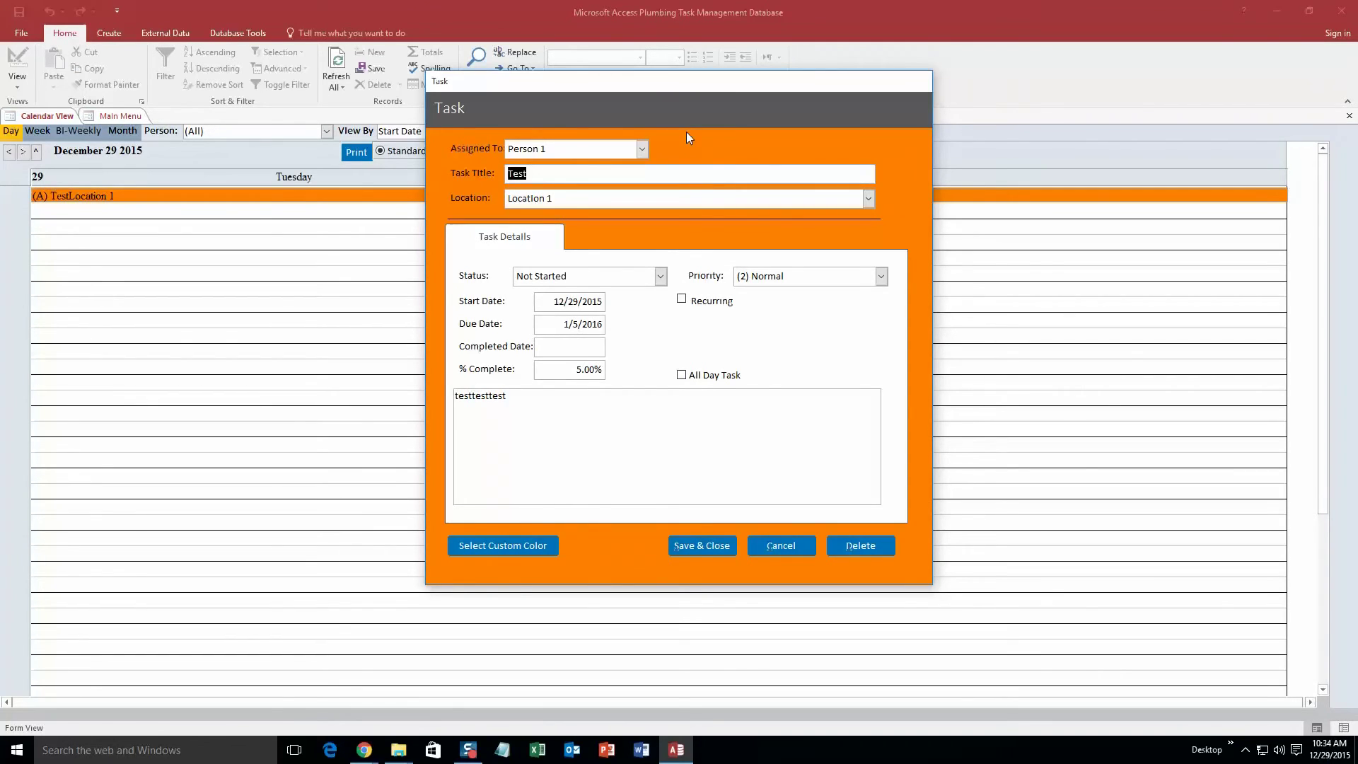
click(695, 547)
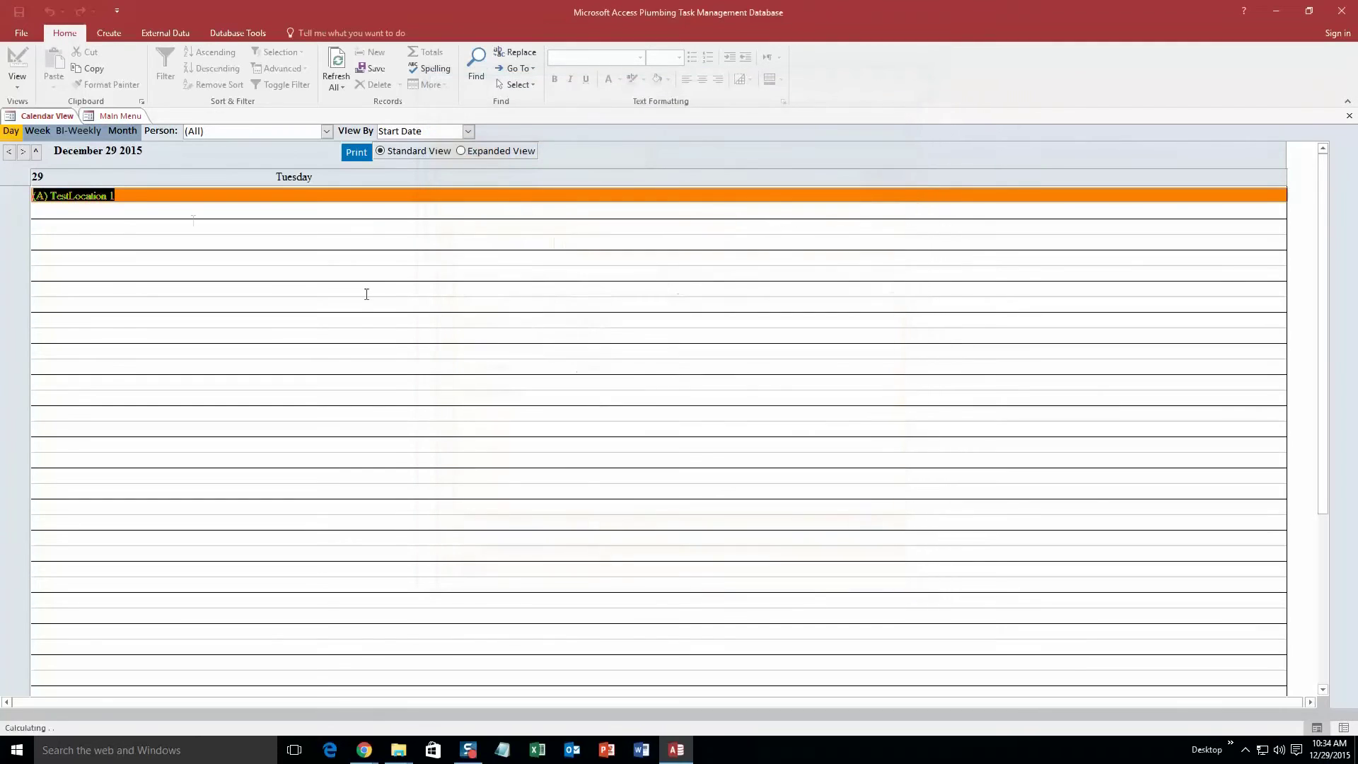
click(124, 130)
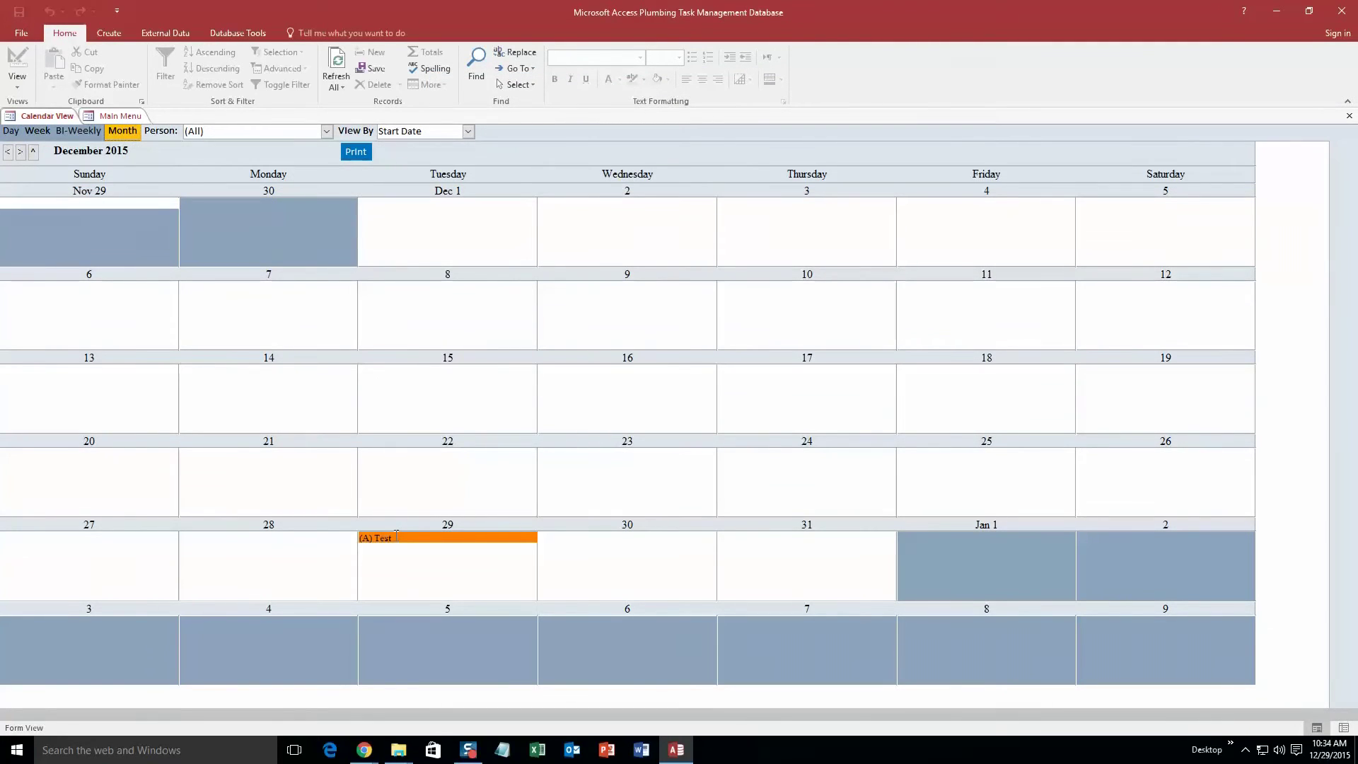
right_click(56, 116)
click(71, 140)
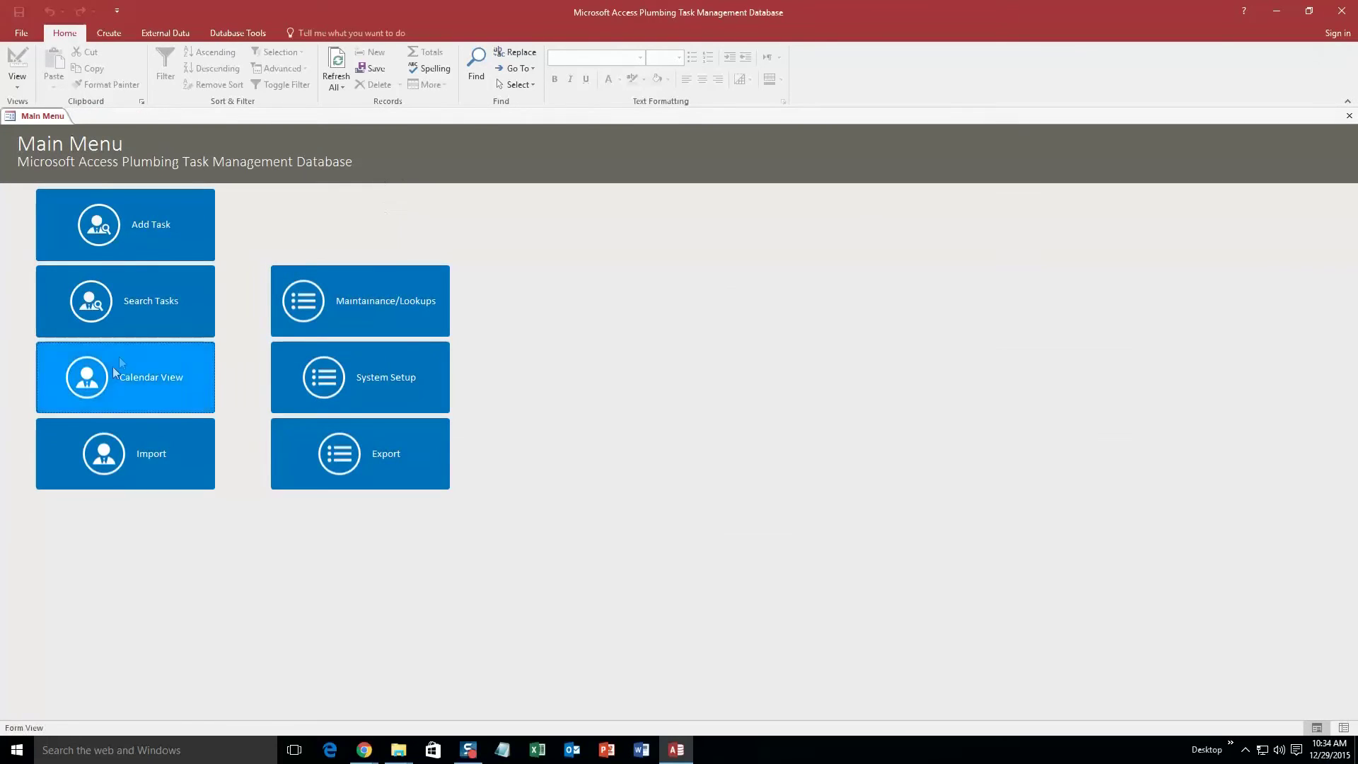
Step: Search tasks by Location 1 and open the found Test task in the calendar
click(157, 297)
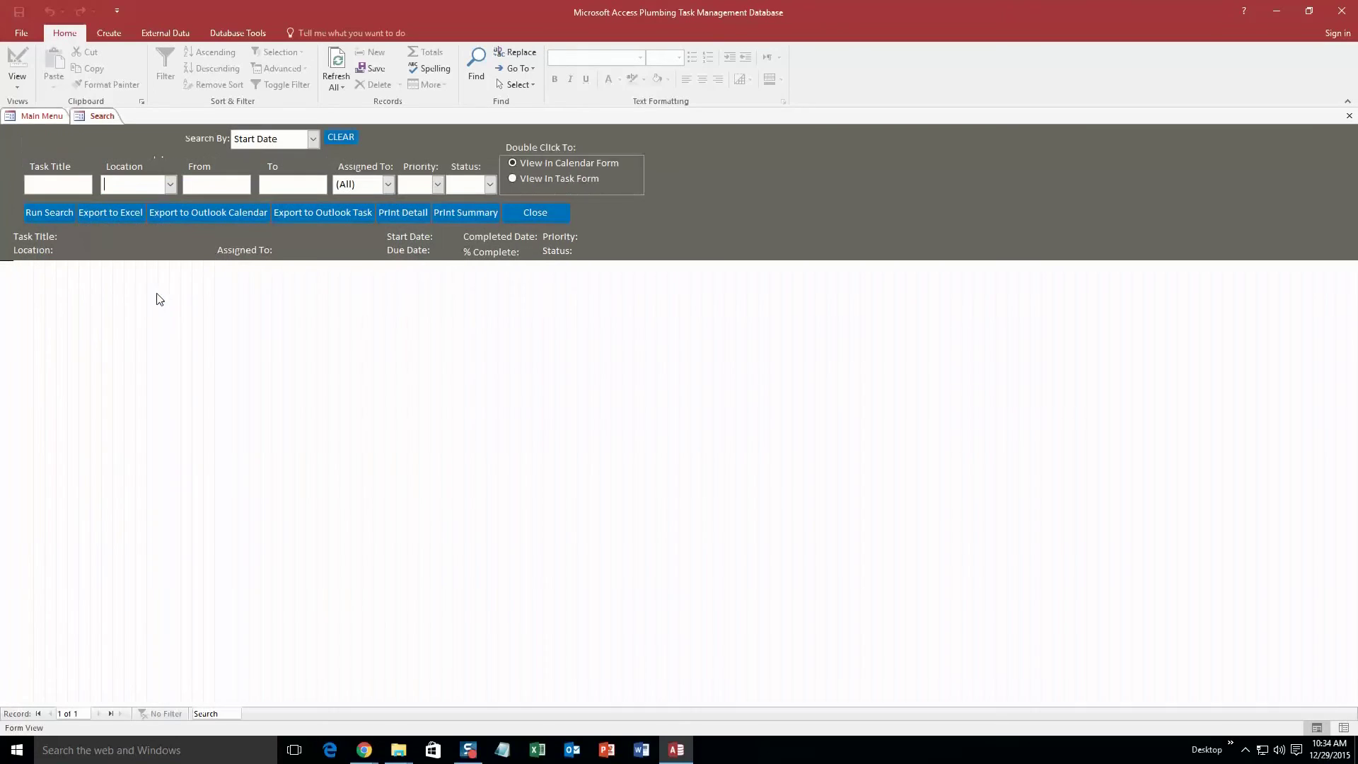
click(170, 185)
click(157, 203)
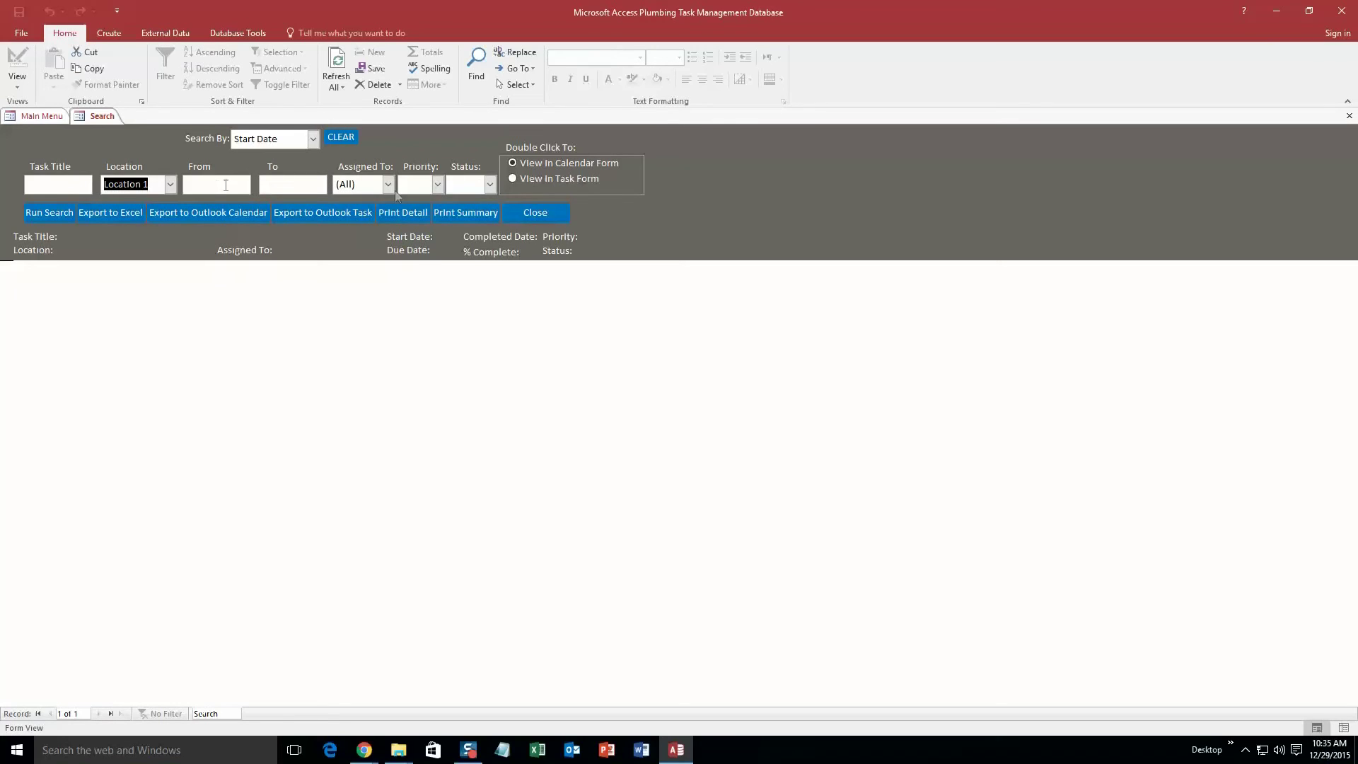
click(49, 213)
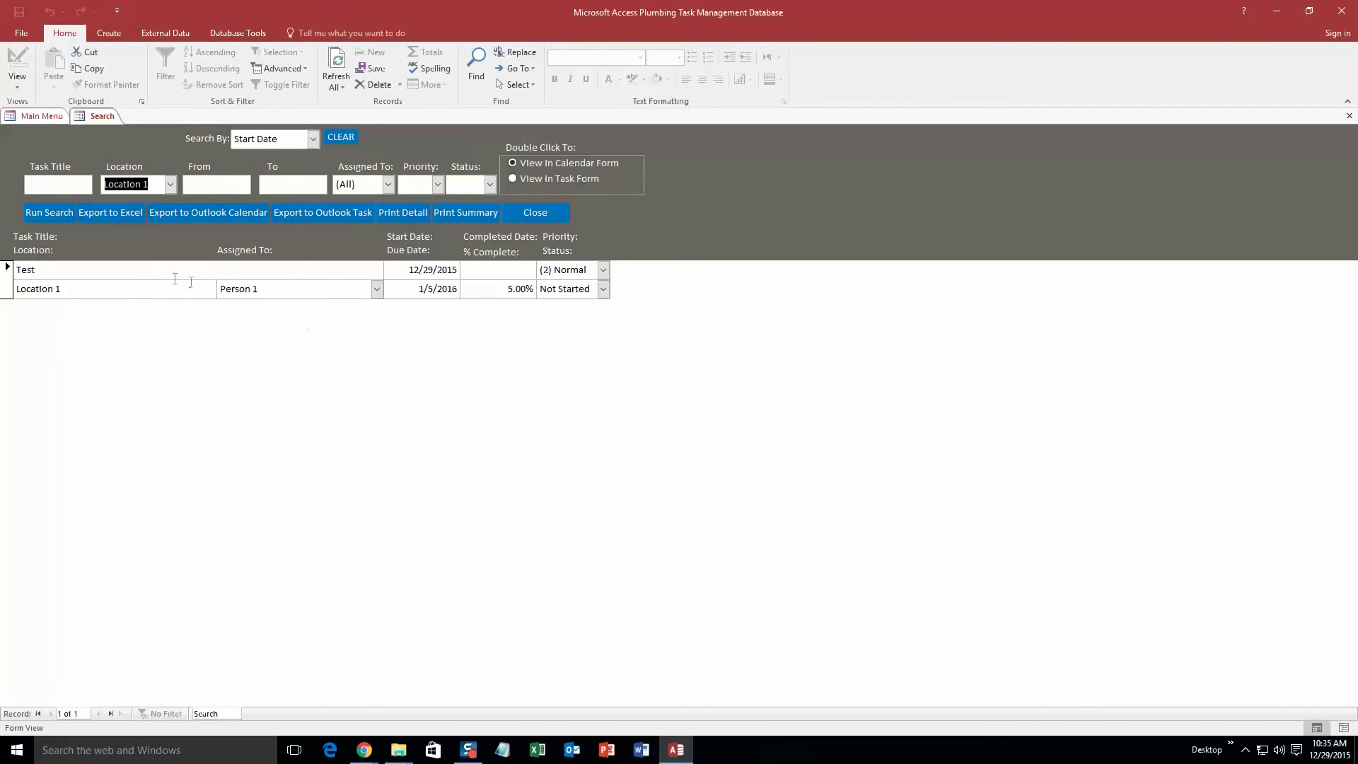
double_click(68, 270)
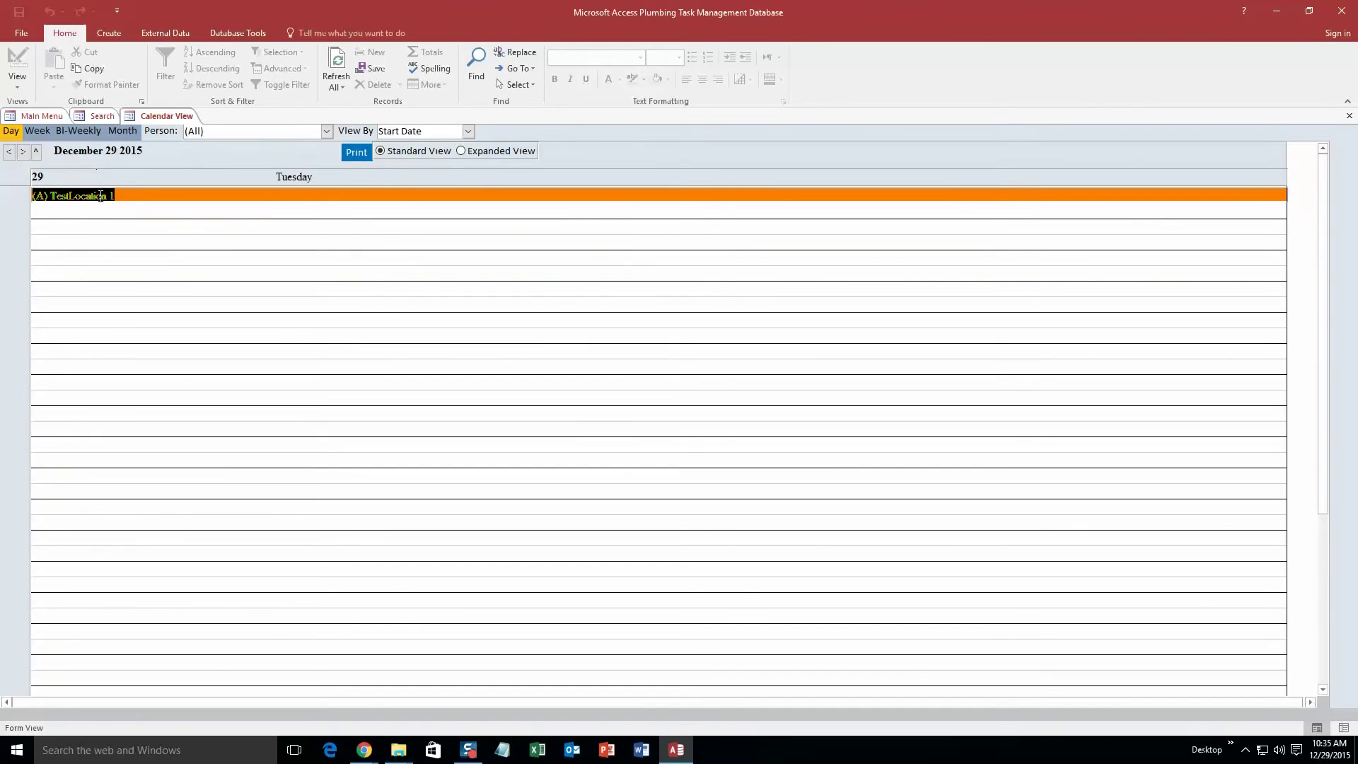
Step: View the Test task's calendar details, cancel unchanged, then close the Calendar View and Search tabs
double_click(101, 195)
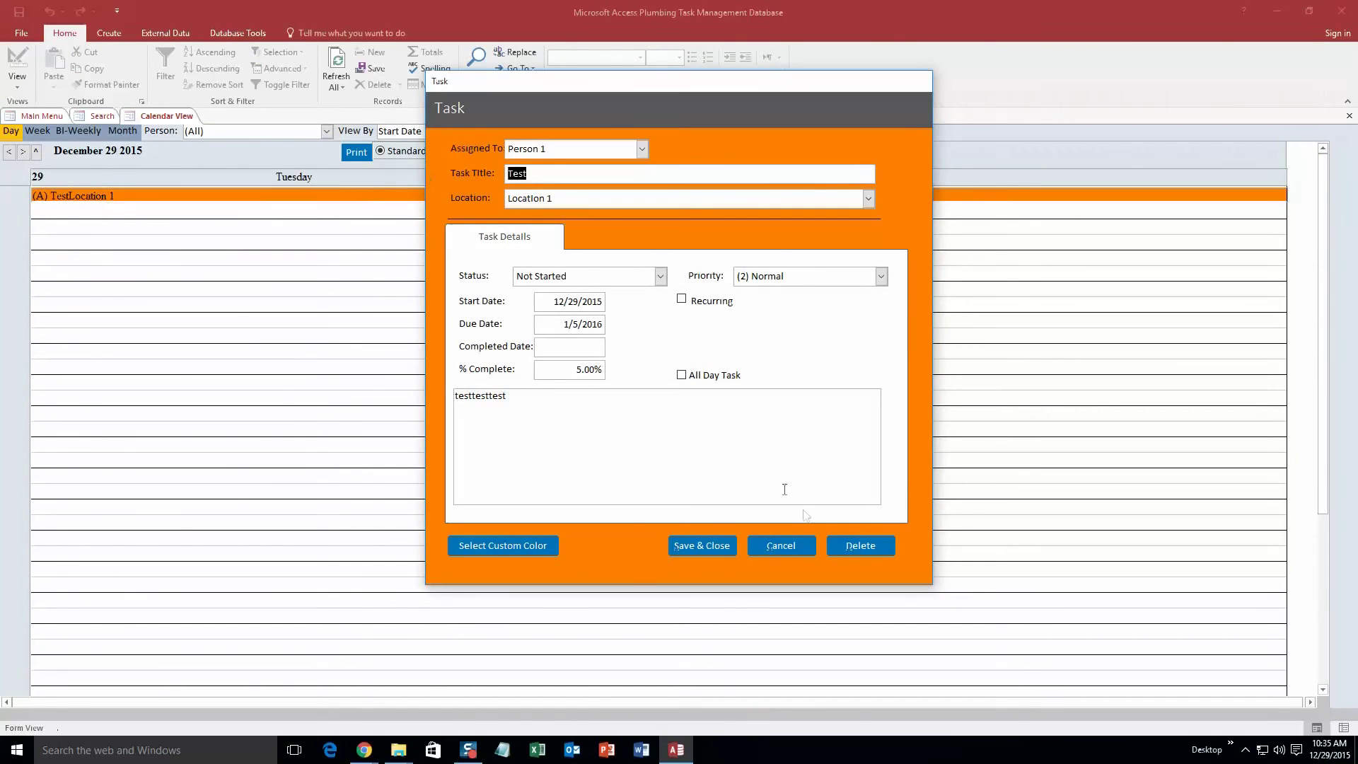
click(780, 545)
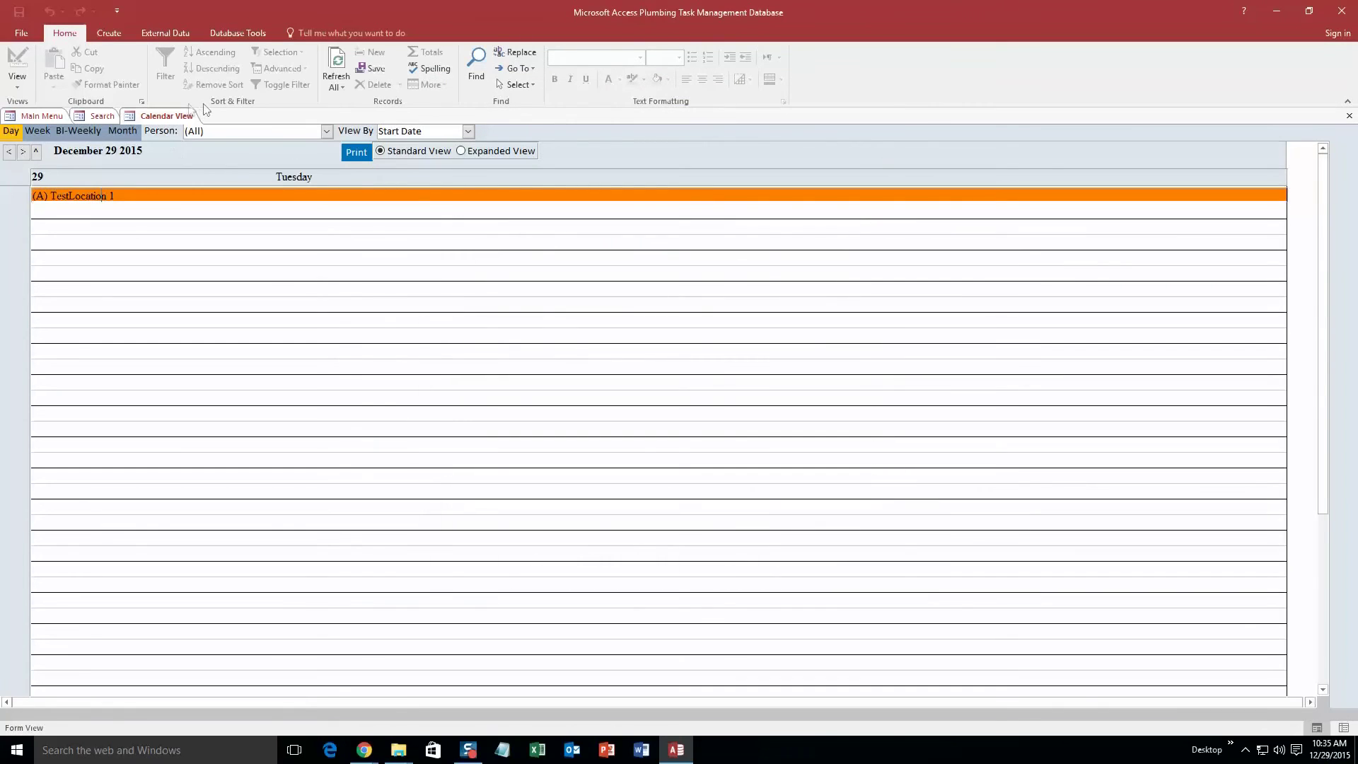
right_click(182, 116)
click(198, 135)
right_click(90, 116)
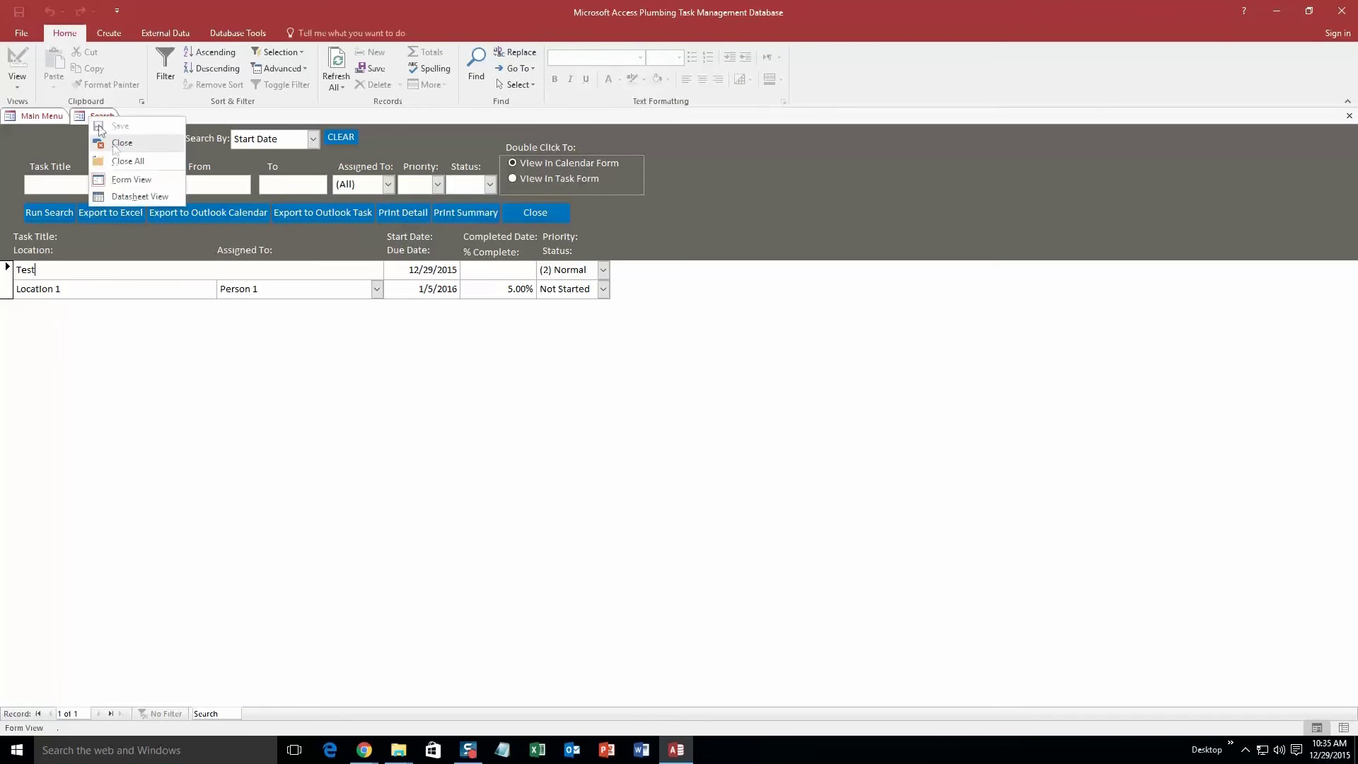
click(117, 143)
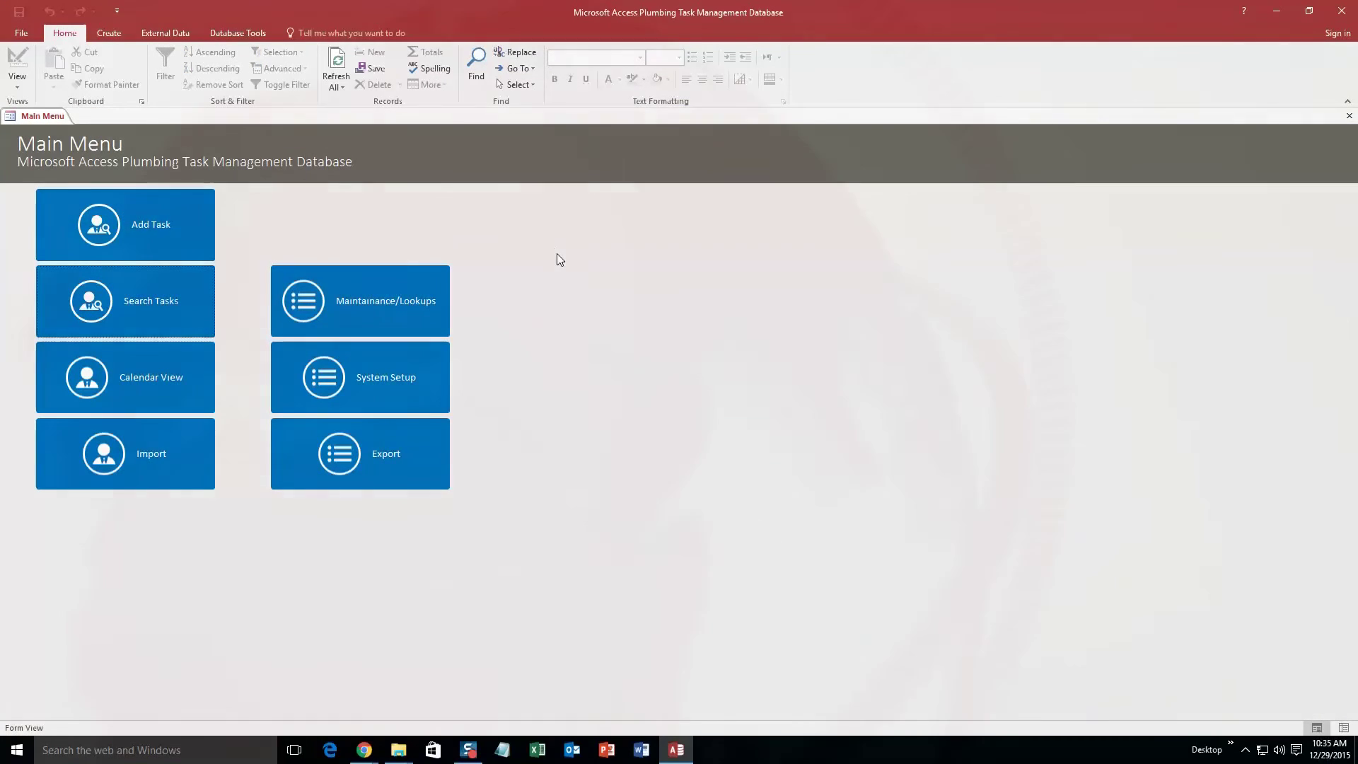